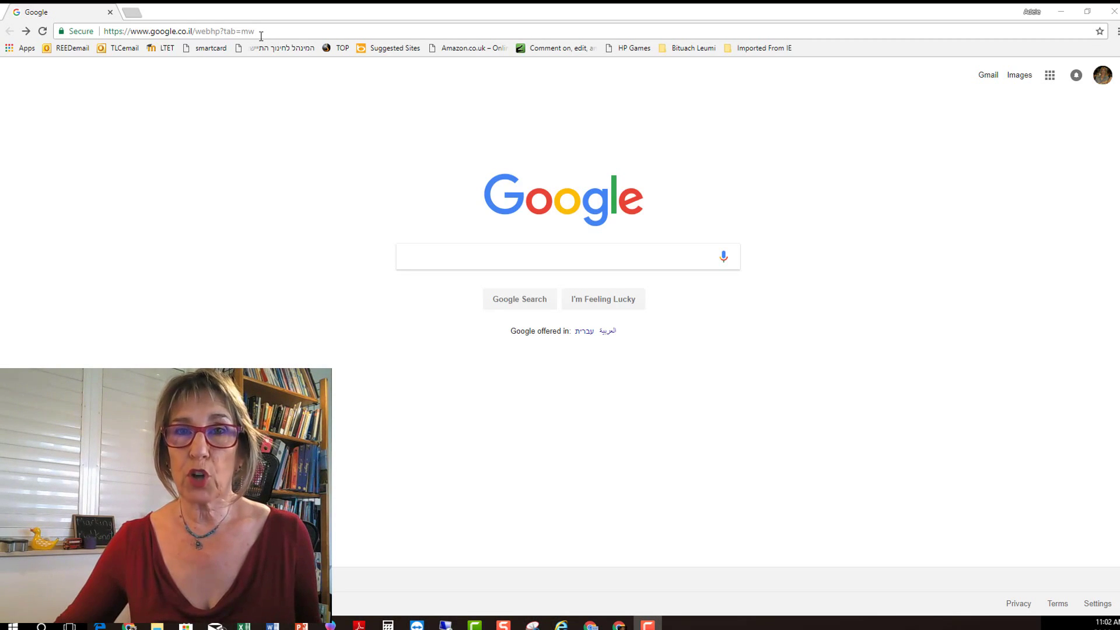
# Replace the address bar URL with the copied form's edit link and load it.
pyautogui.moveTo(260, 35); pyautogui.dragTo(109, 43)
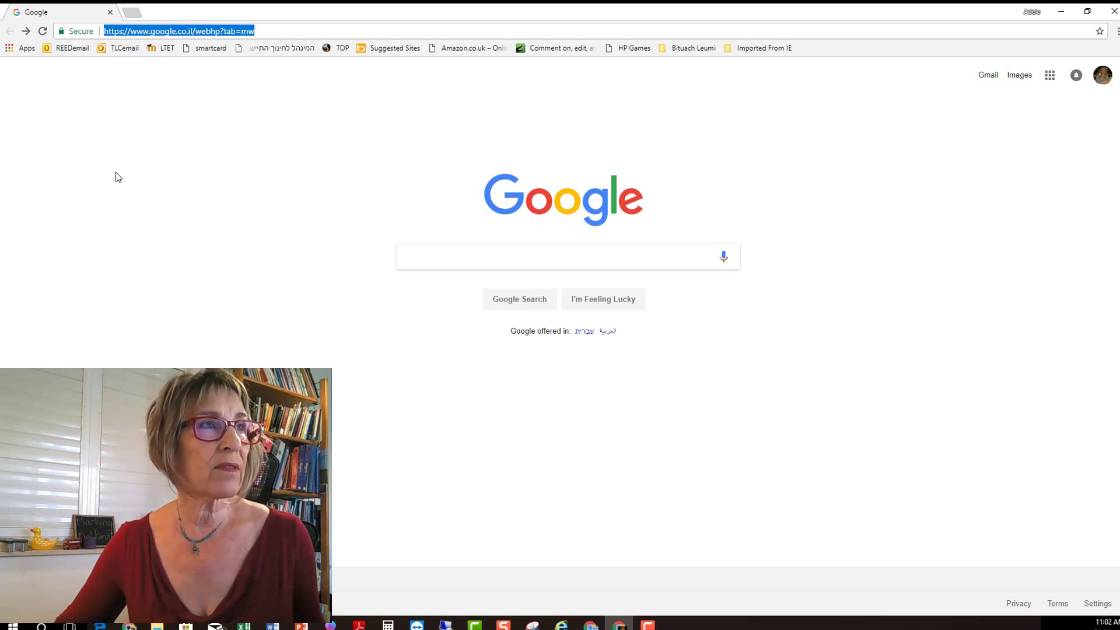
pyautogui.press('Return')
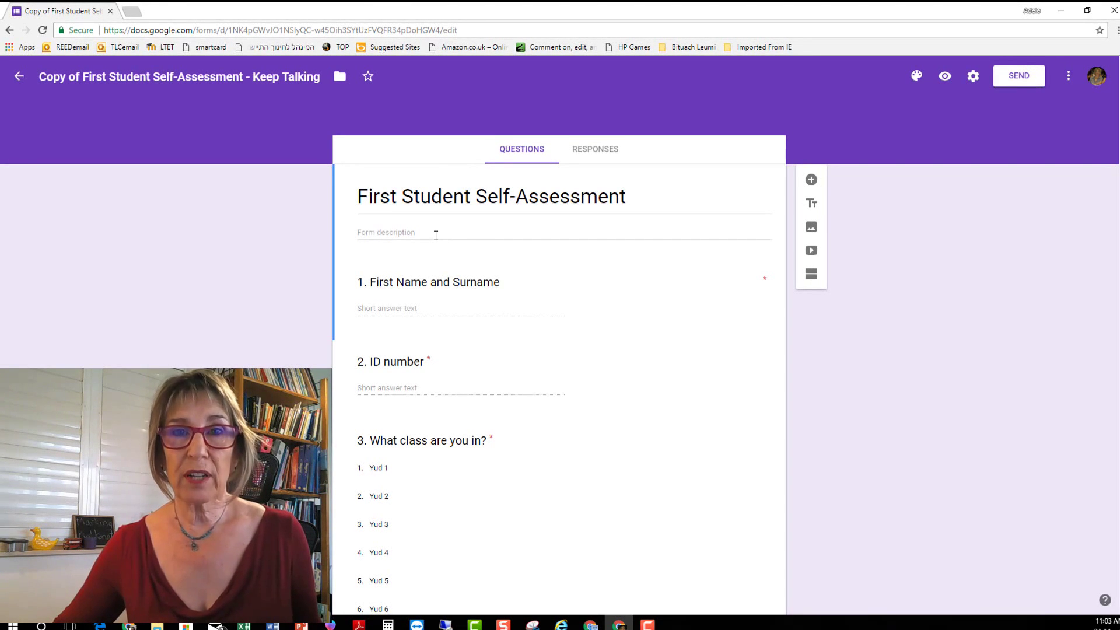
# Rename the form file to 'Student Self-Assessment - Keep Talking' followed by the student's name.
pyautogui.click(40, 80)
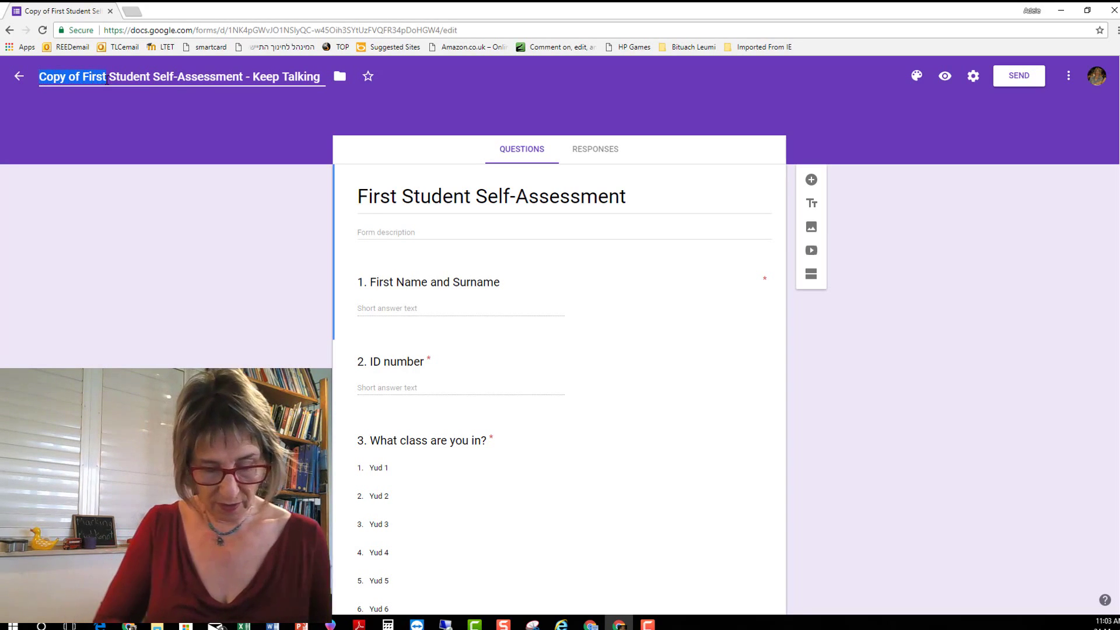
pyautogui.write("Adele's copy")
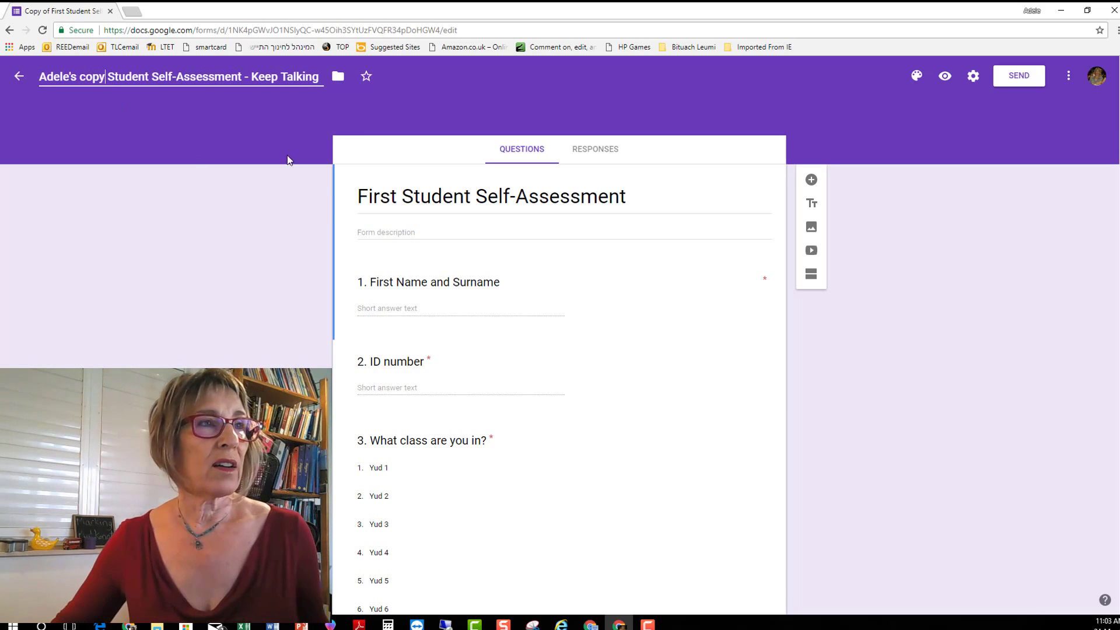
pyautogui.tripleClick(369, 201)
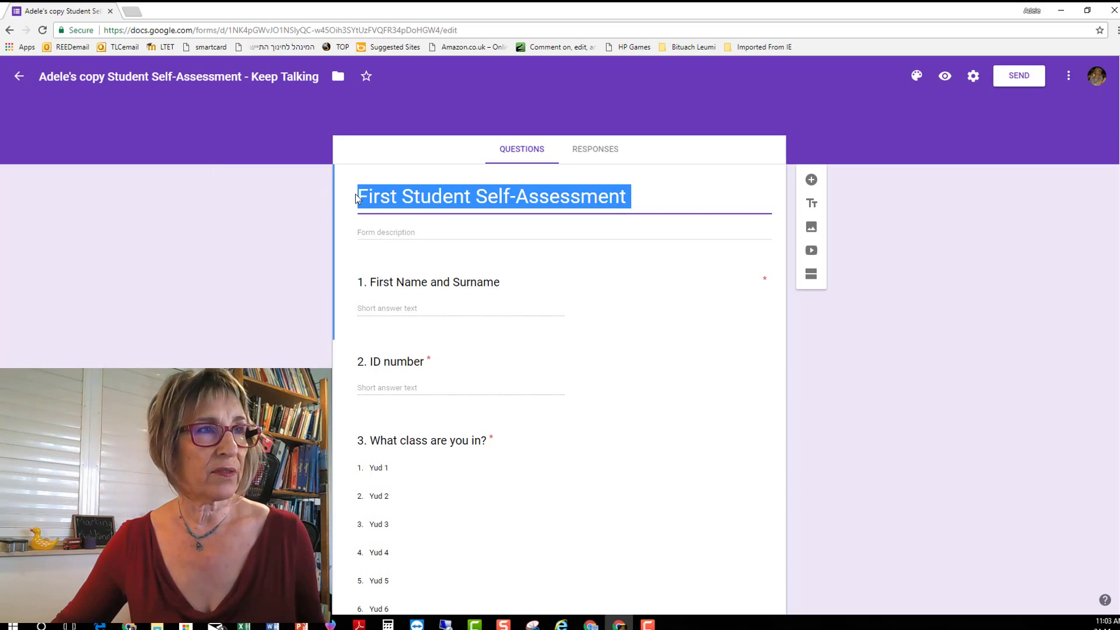
pyautogui.click(360, 201)
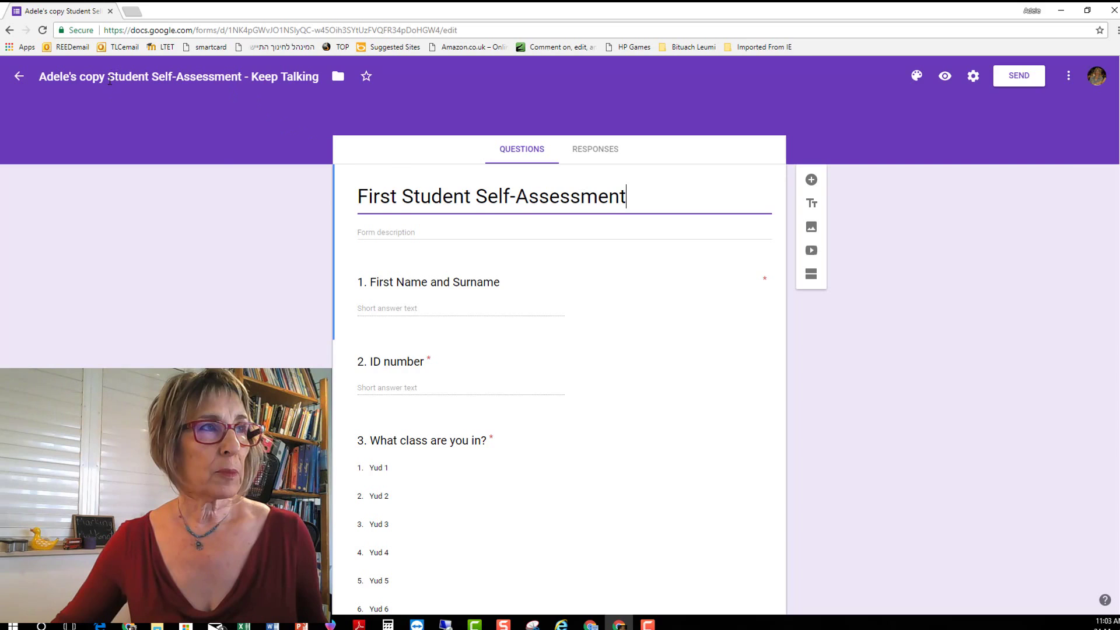
pyautogui.moveTo(110, 80); pyautogui.dragTo(32, 82)
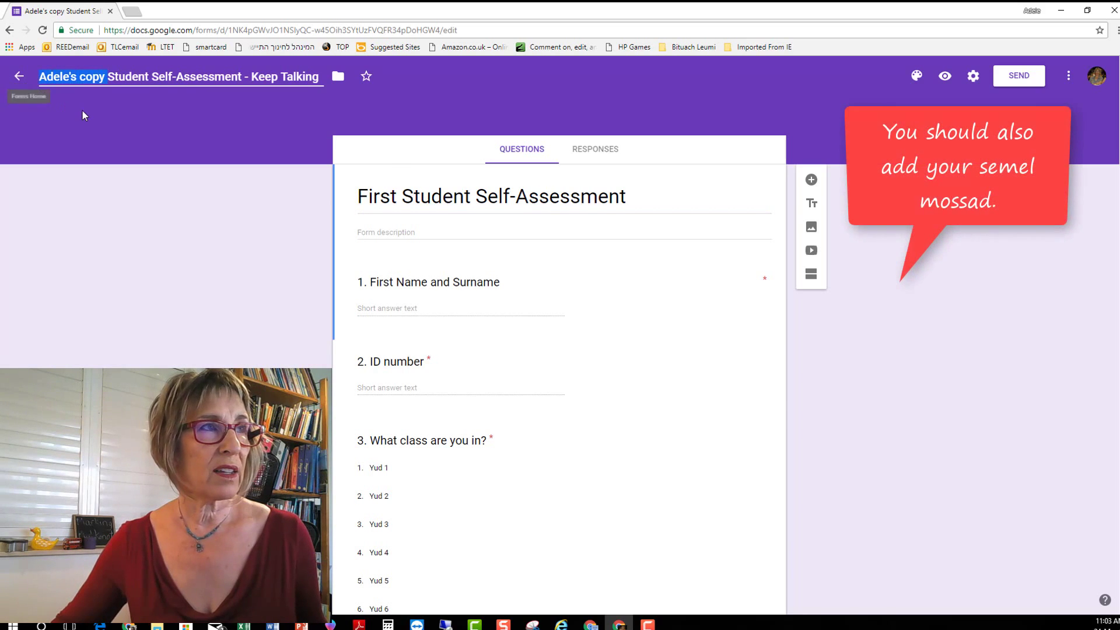
pyautogui.press('BackSpace')
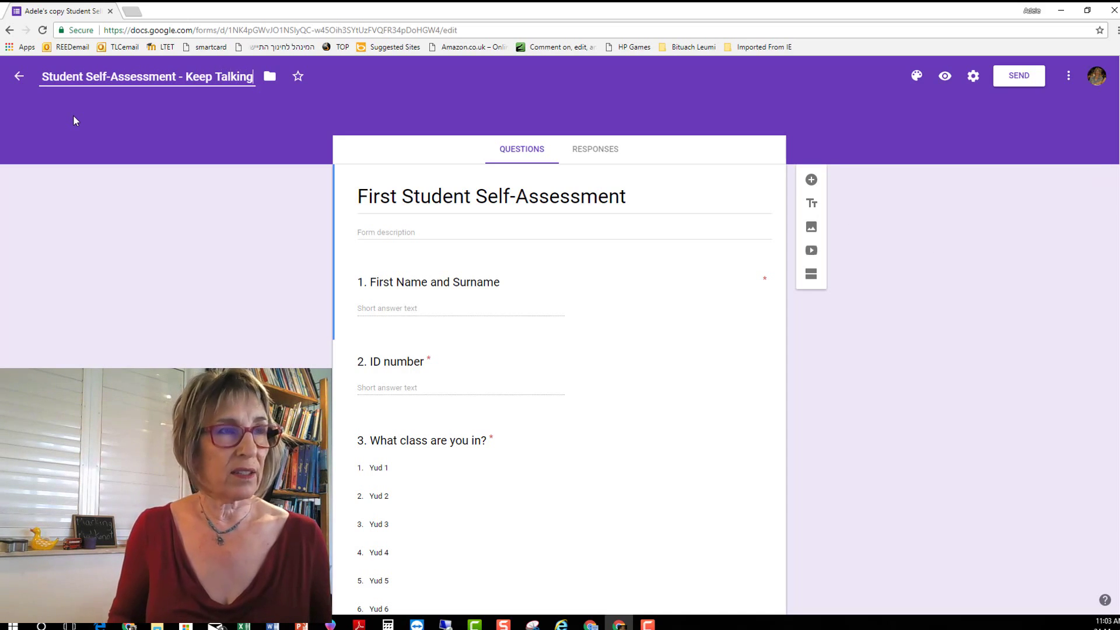
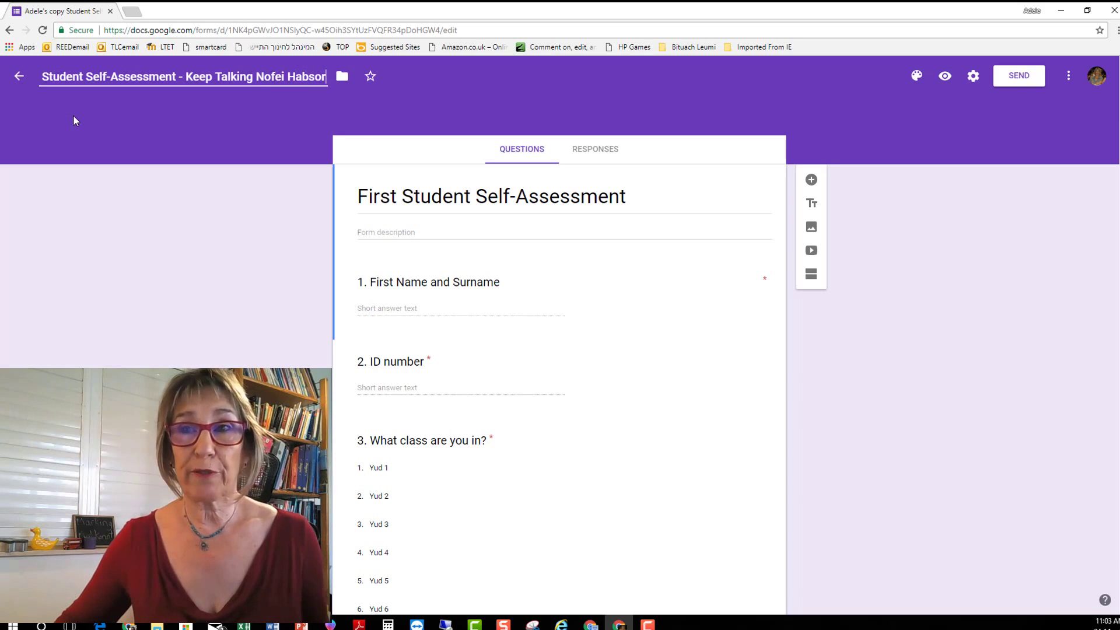
# Append the student's name to the 'First Student Self-Assessment' form heading.
pyautogui.click(634, 200)
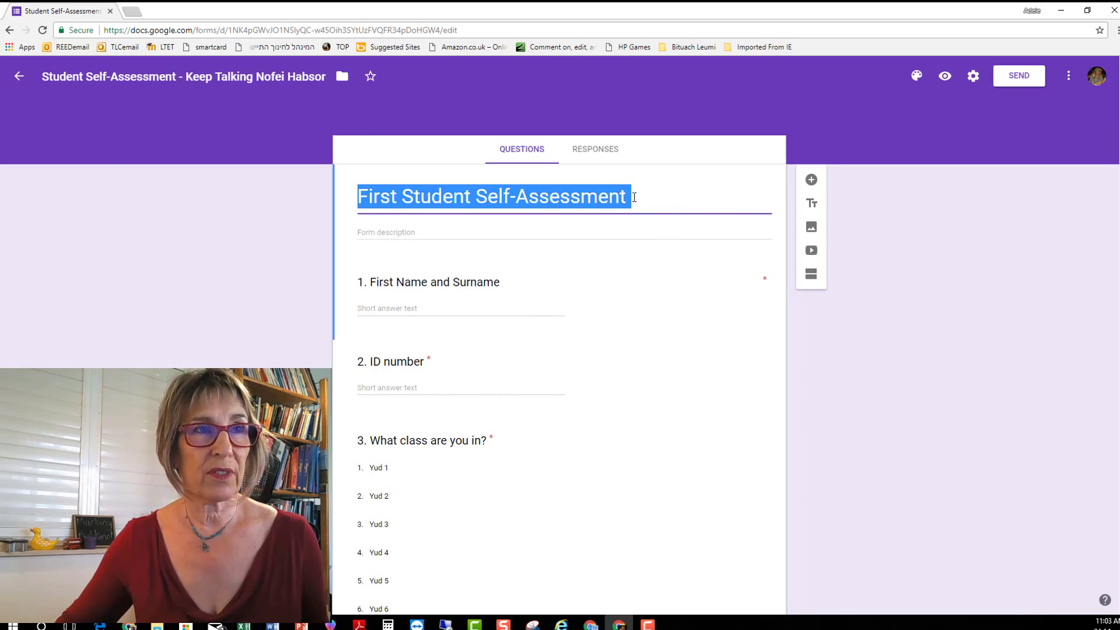
pyautogui.click(634, 199)
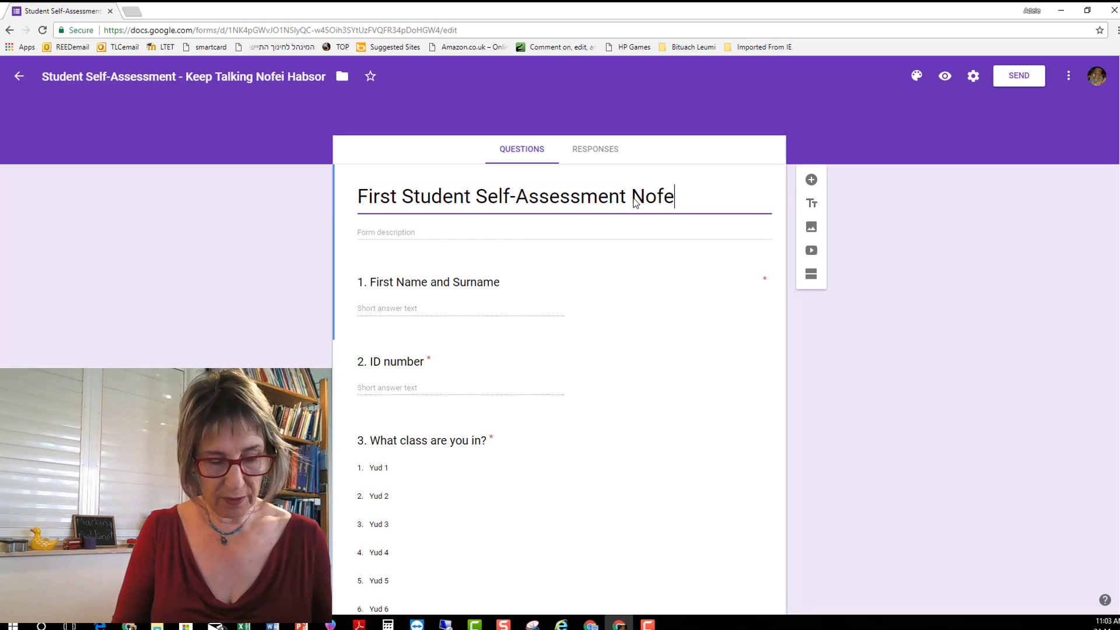
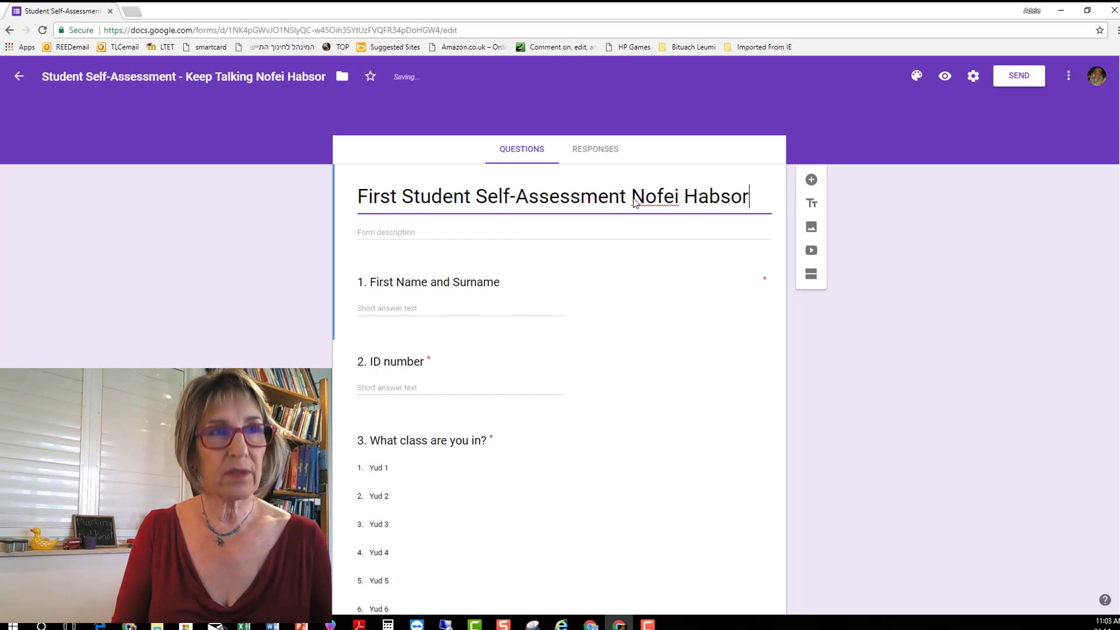
pyautogui.click(984, 351)
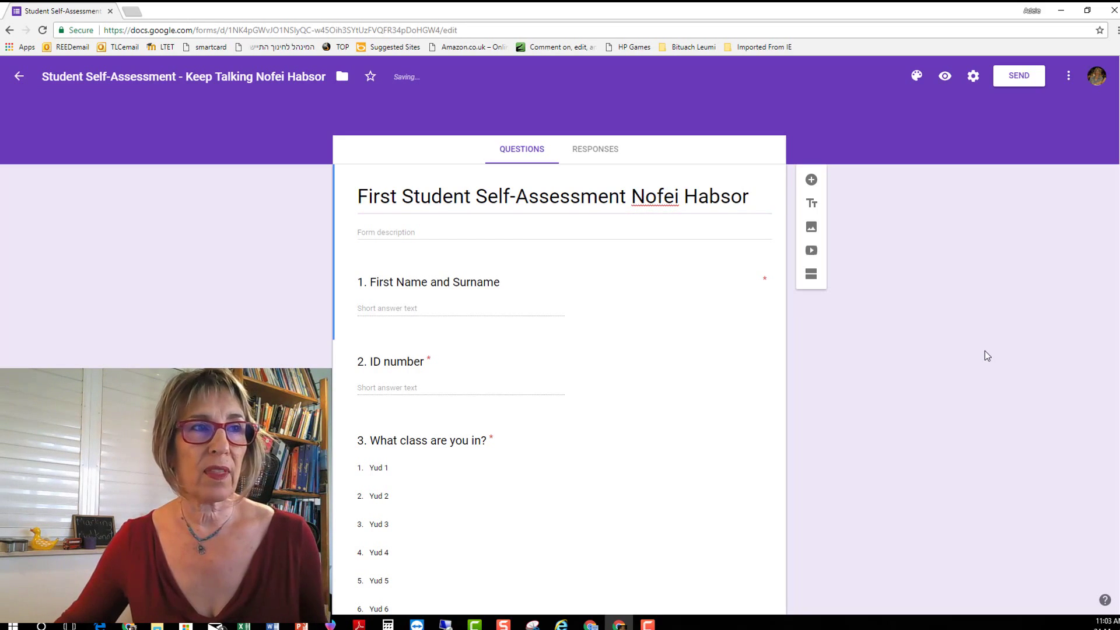
# Delete options Yud 4 through Yud 12 from question 3, keeping only Yud 1–3.
pyautogui.scroll(-9, 590, 347)
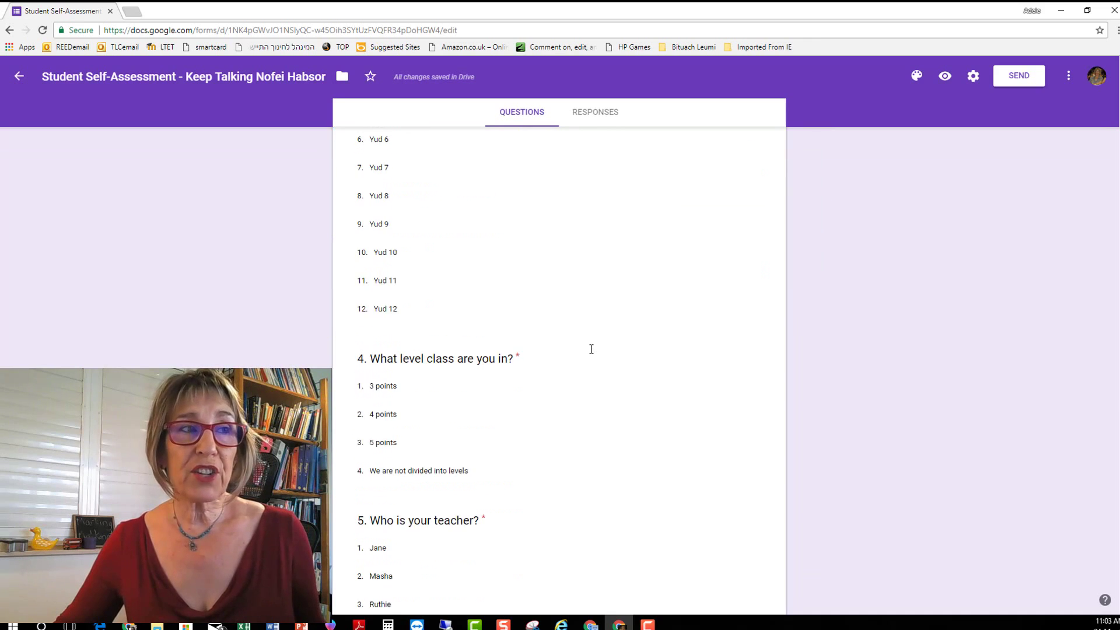
pyautogui.scroll(6, 590, 349)
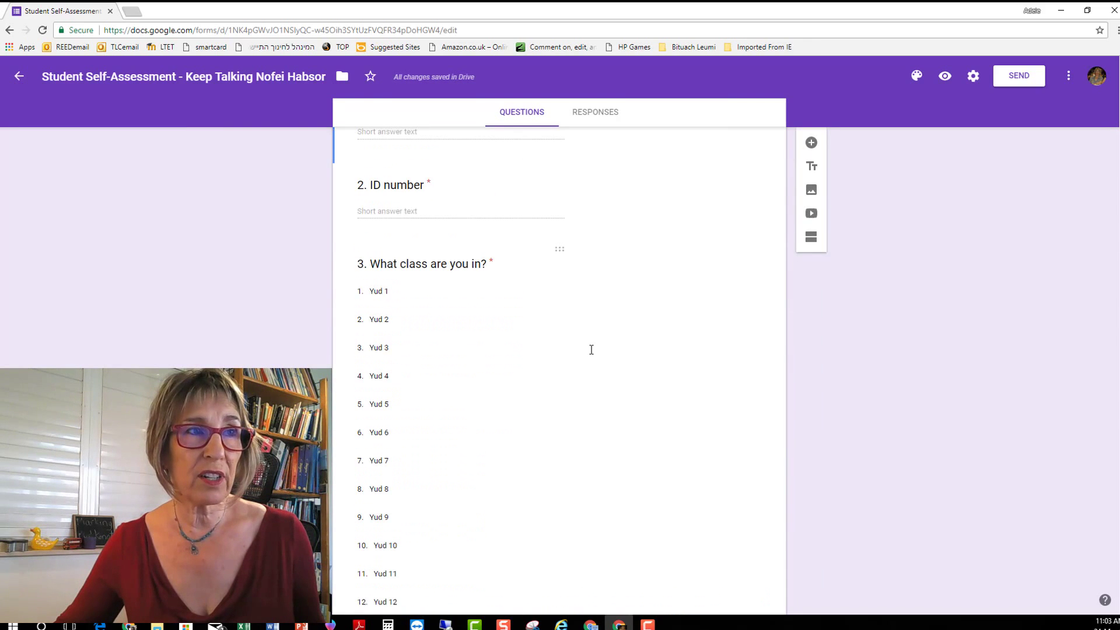
pyautogui.scroll(-2, 590, 349)
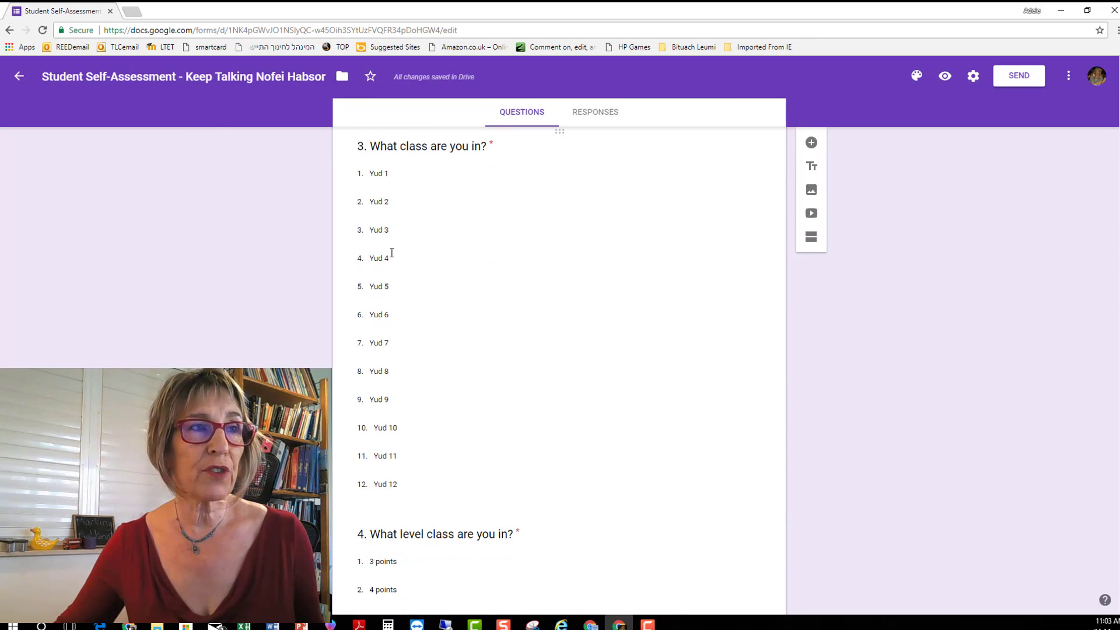
pyautogui.scroll(-3, 408, 259)
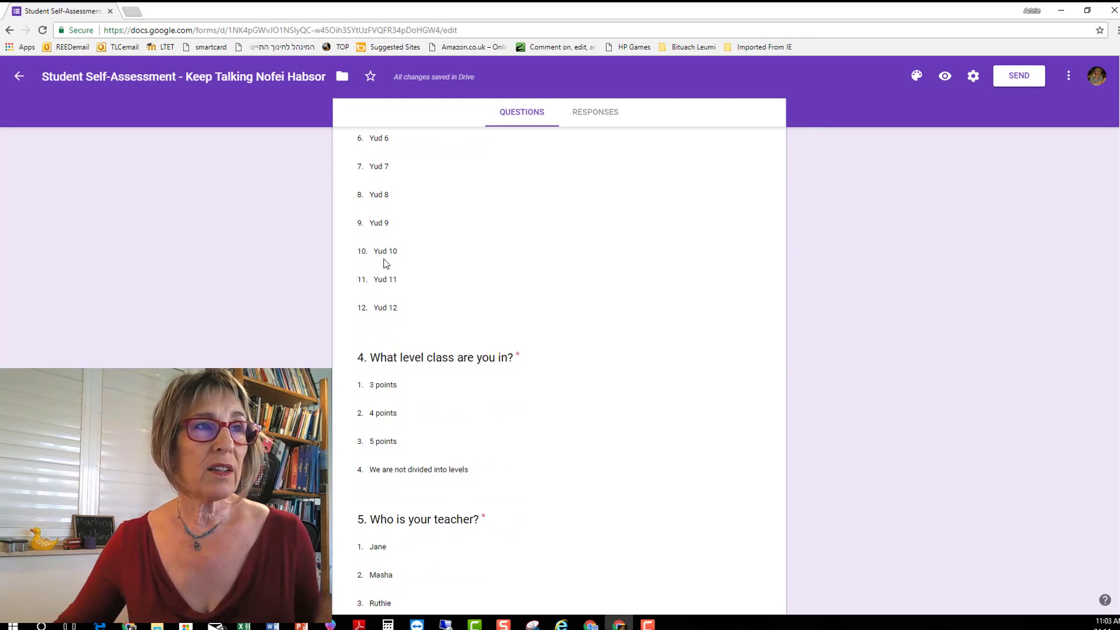
pyautogui.scroll(4, 385, 258)
pyautogui.click(394, 234)
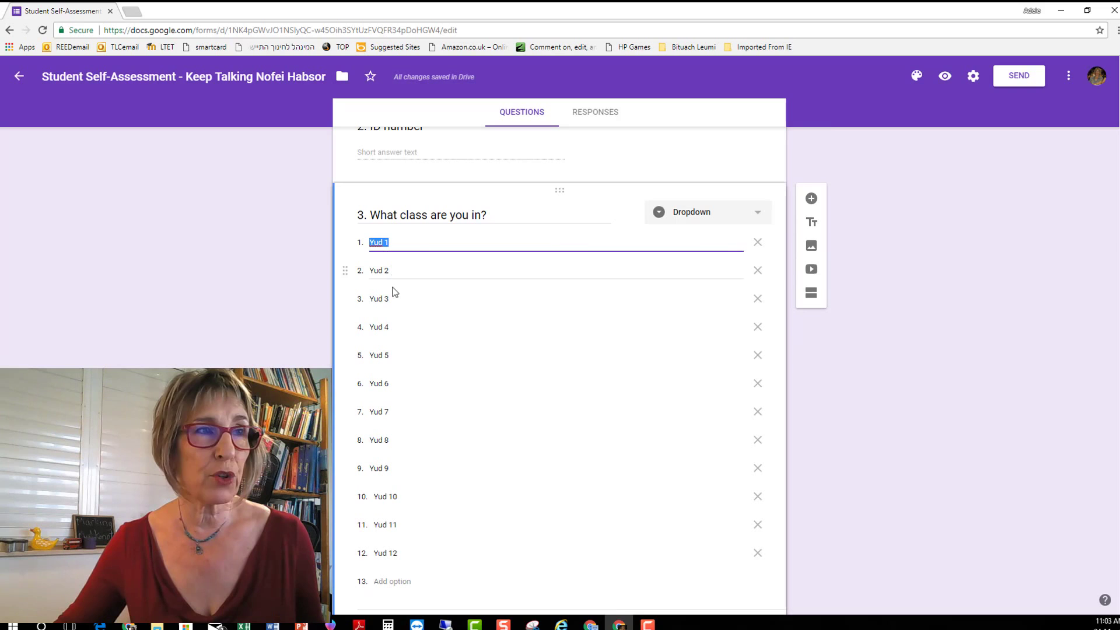
pyautogui.click(758, 327)
pyautogui.click(758, 327)
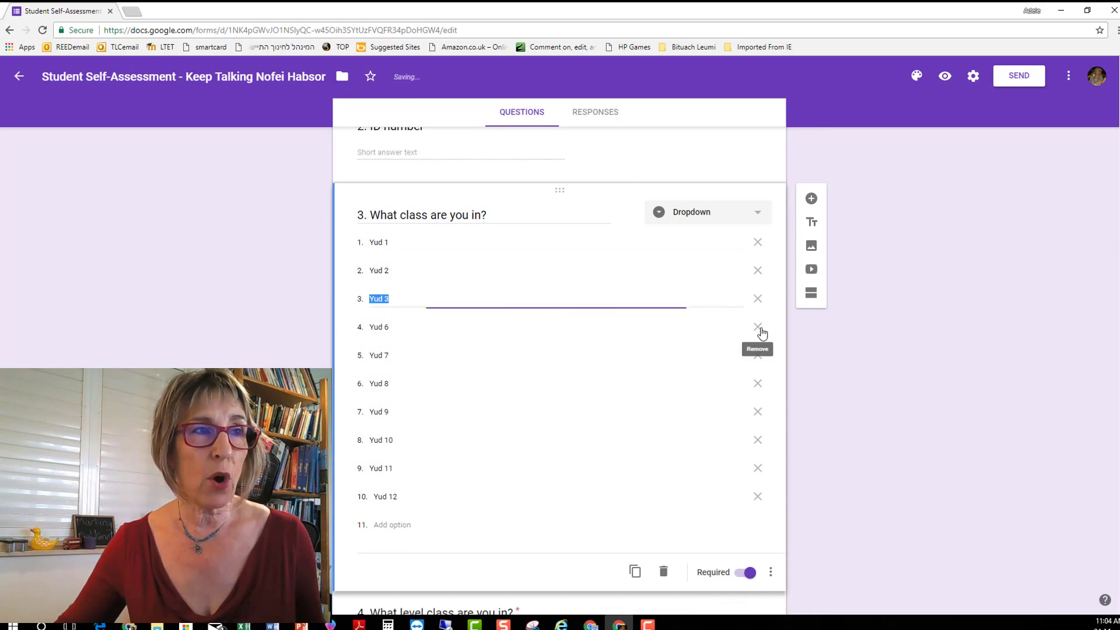
pyautogui.click(758, 329)
pyautogui.click(757, 330)
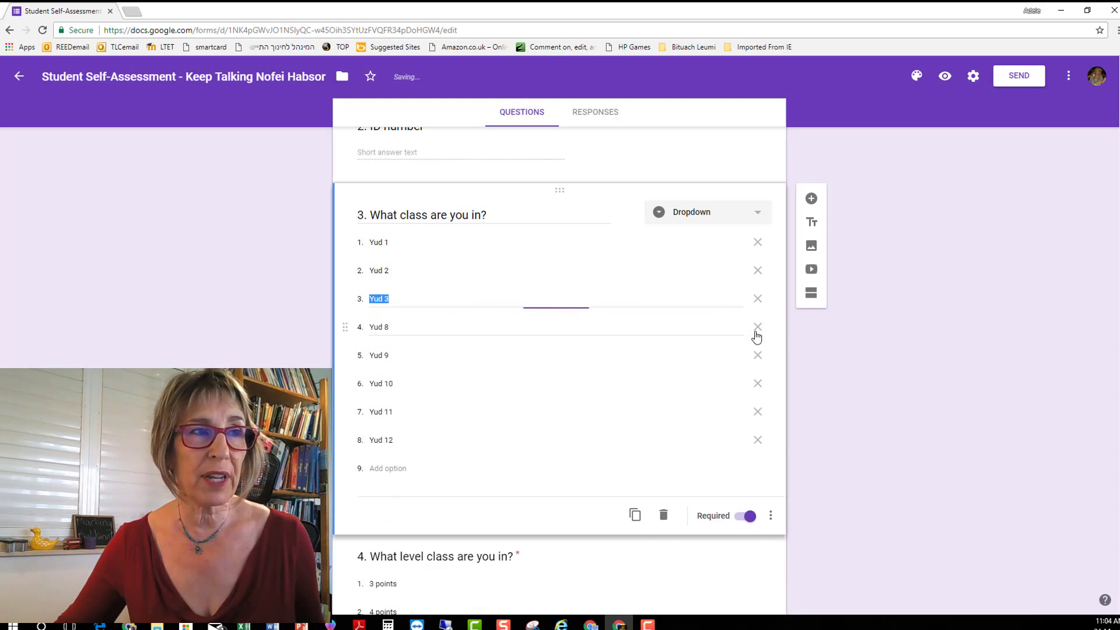
pyautogui.click(757, 328)
pyautogui.click(757, 327)
pyautogui.click(757, 328)
pyautogui.click(757, 327)
pyautogui.click(757, 327)
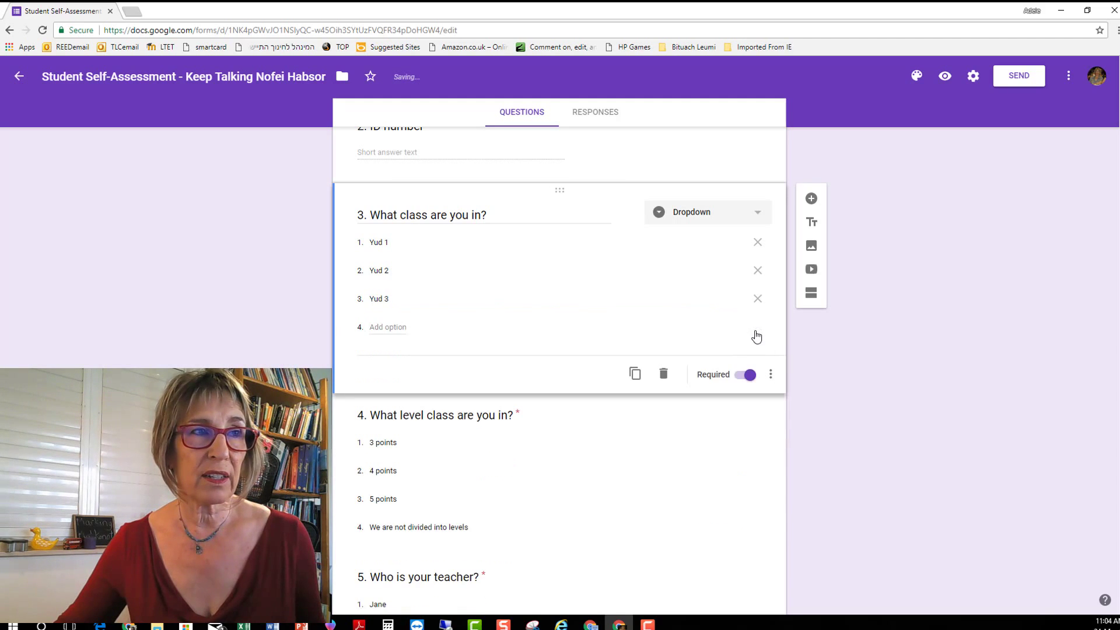
pyautogui.scroll(-3, 510, 480)
pyautogui.scroll(-3, 545, 361)
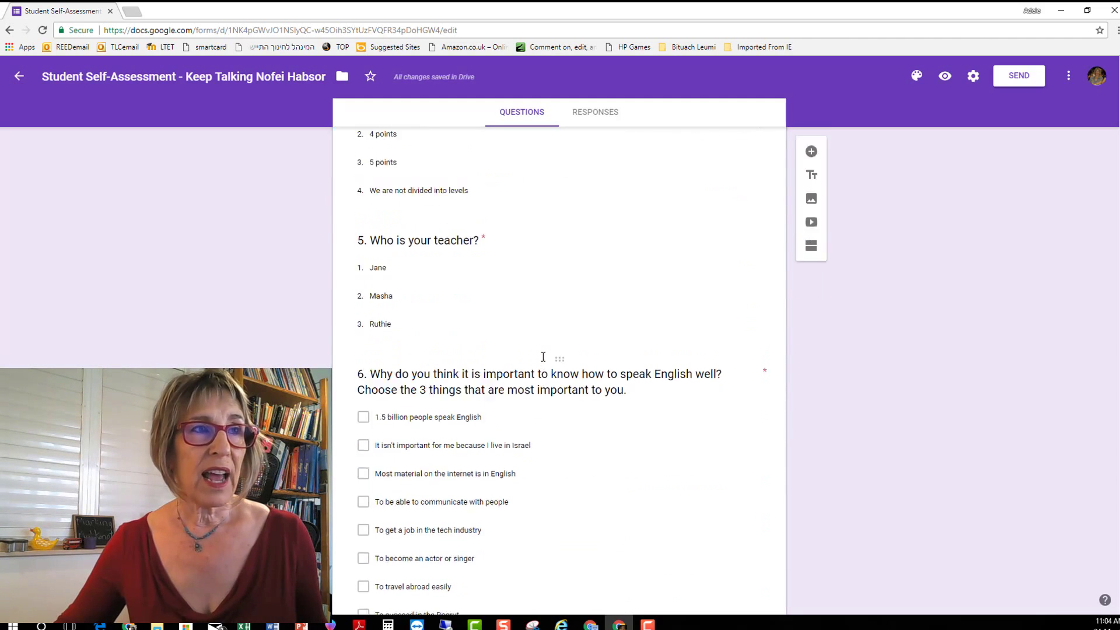
pyautogui.scroll(4, 543, 356)
pyautogui.scroll(-1, 540, 383)
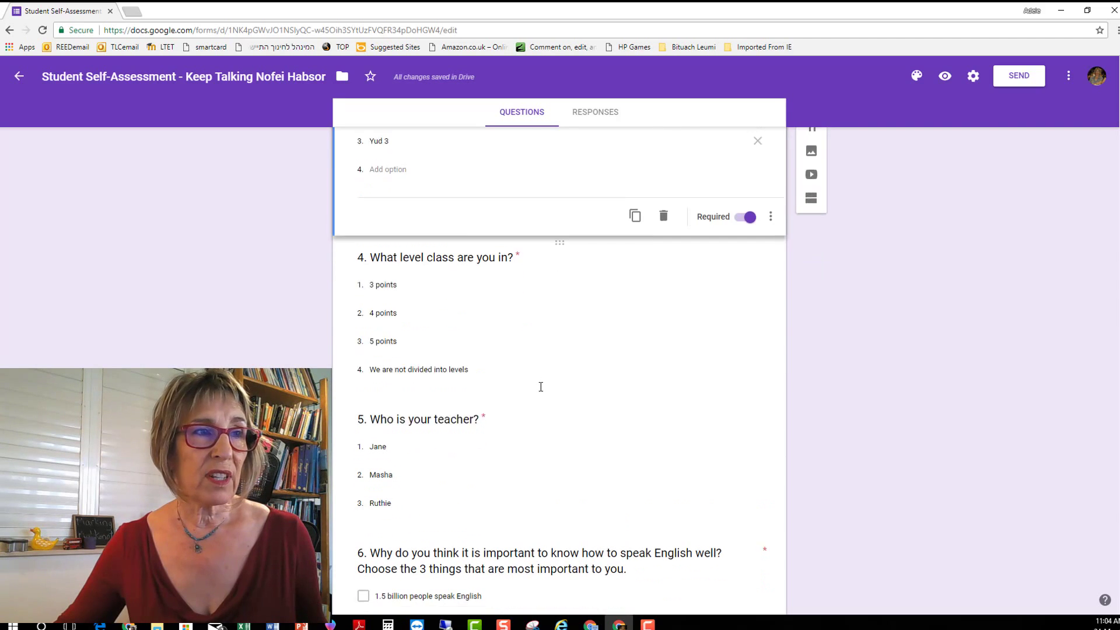
# Remove the 'We are not divided into levels' option from question 4.
pyautogui.click(491, 351)
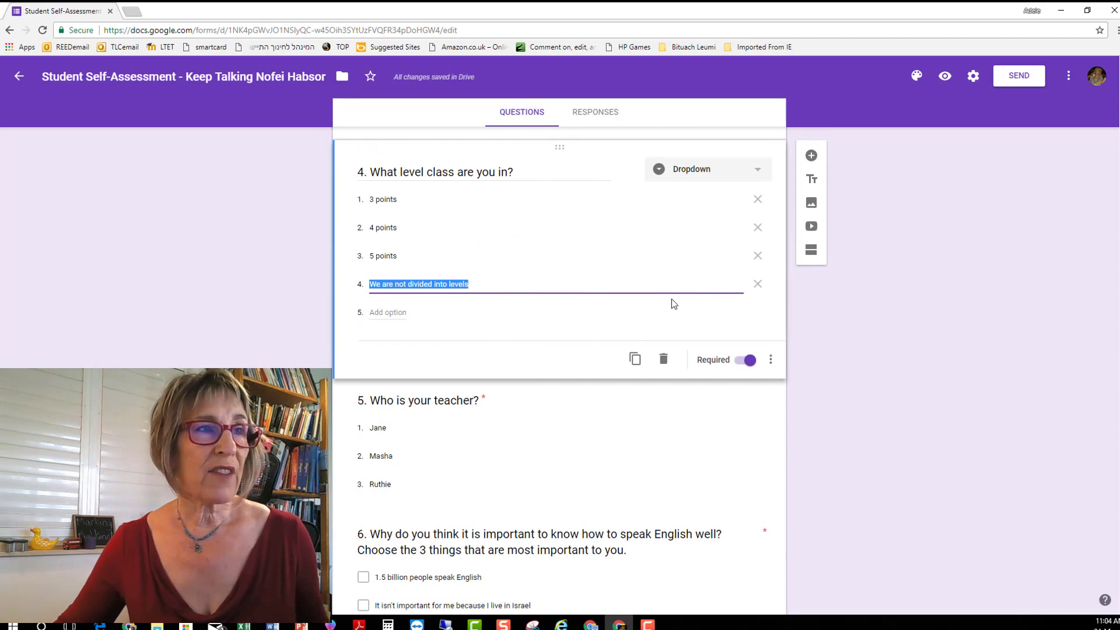
pyautogui.click(758, 287)
pyautogui.scroll(-2, 680, 387)
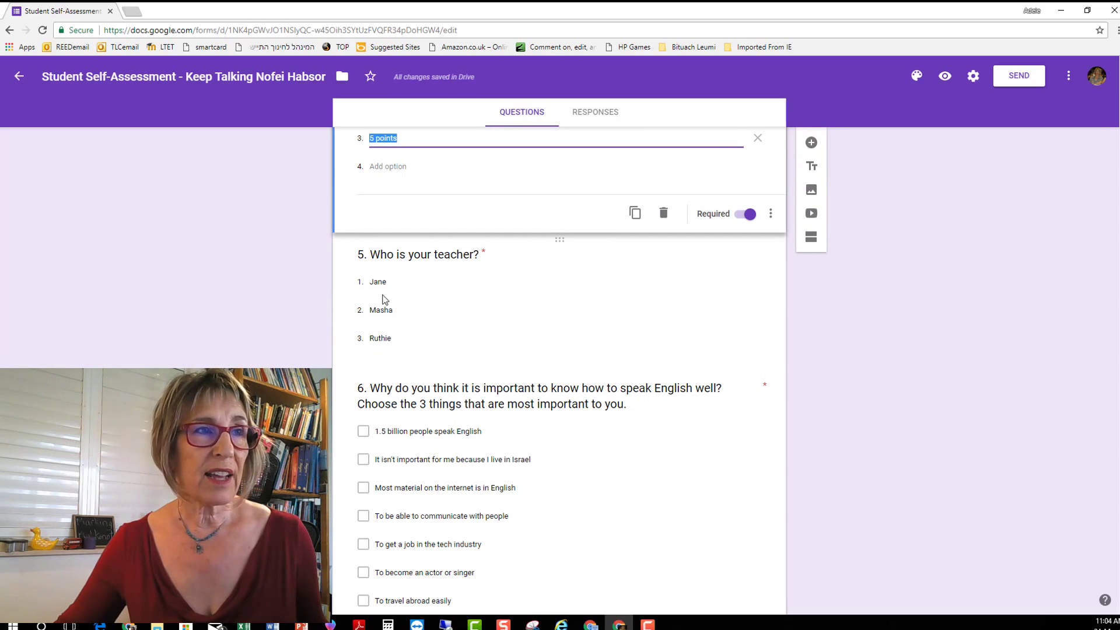
# Replace question 5's three teacher options with new teacher names.
pyautogui.click(379, 282)
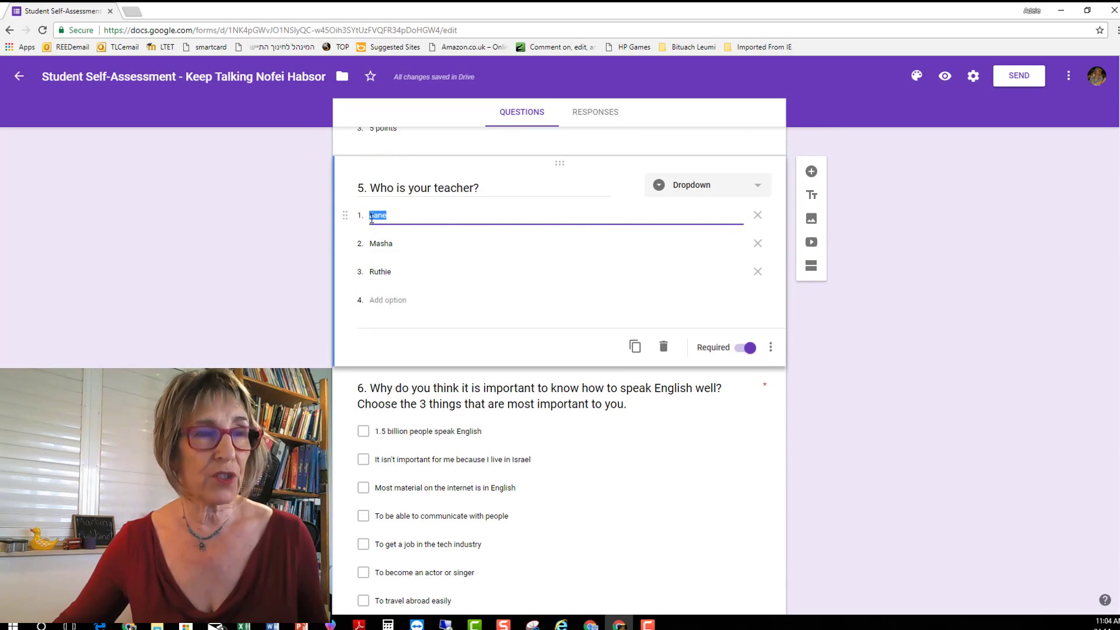
pyautogui.write('Adele')
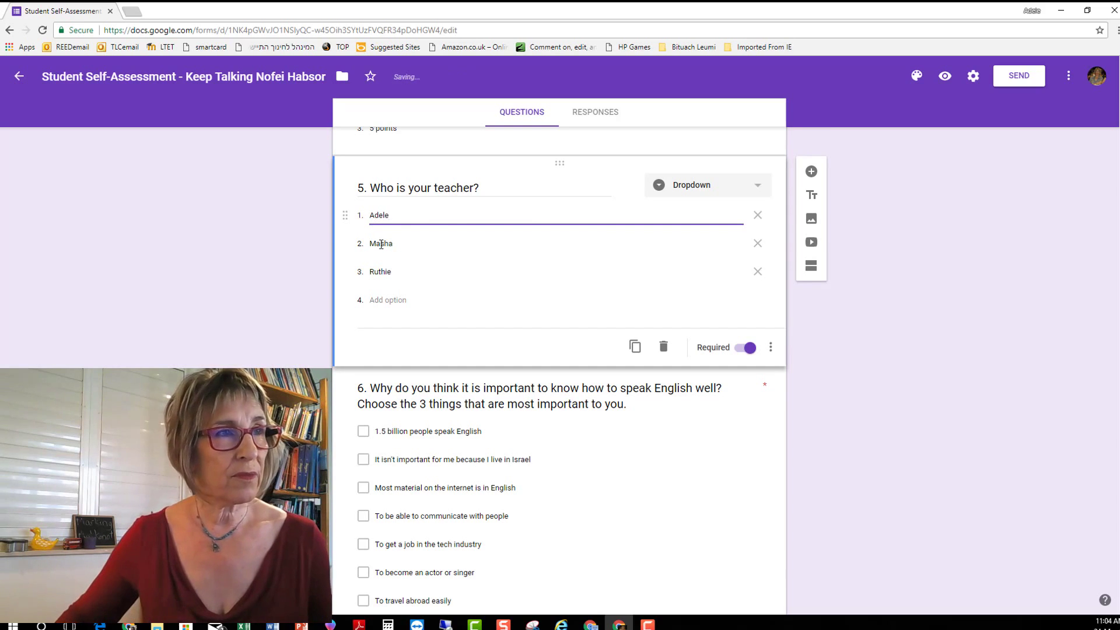
pyautogui.click(371, 243)
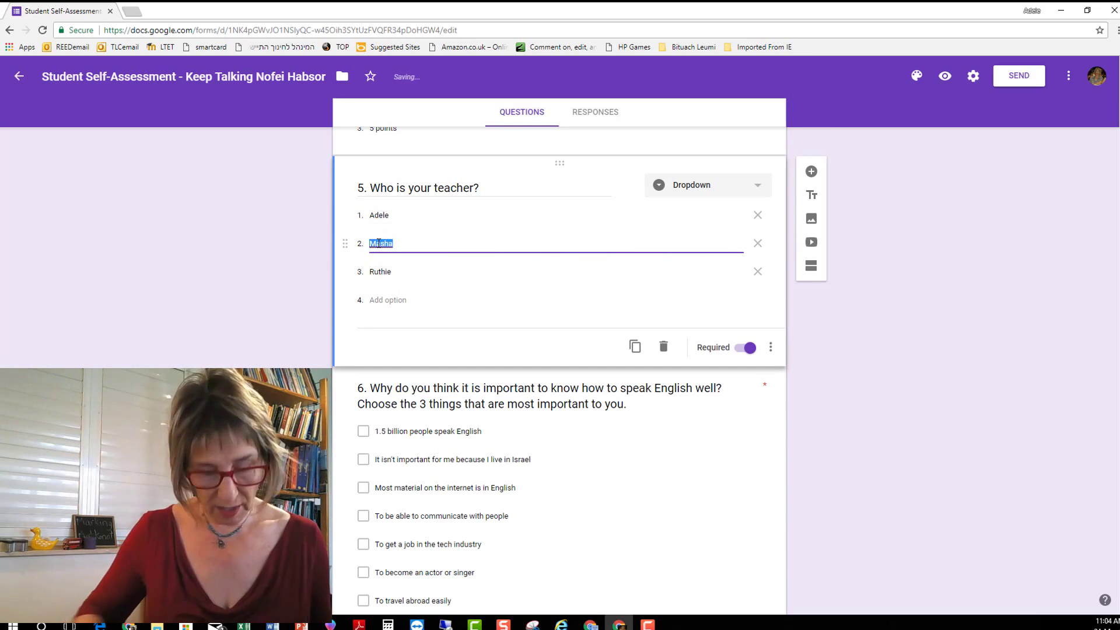
pyautogui.write('Sall')
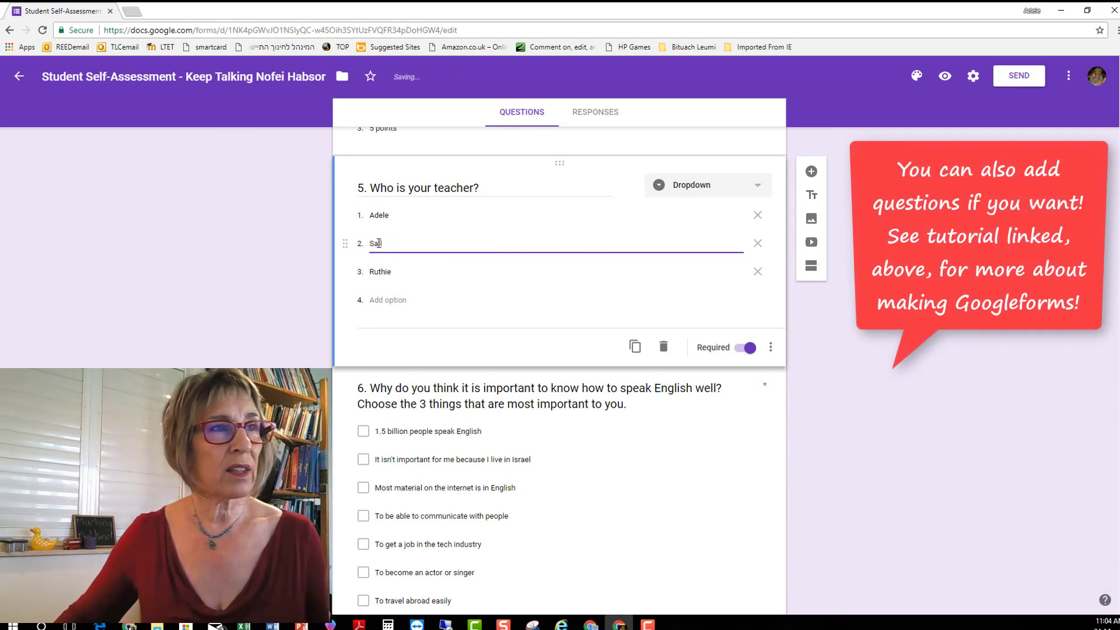
pyautogui.write('y')
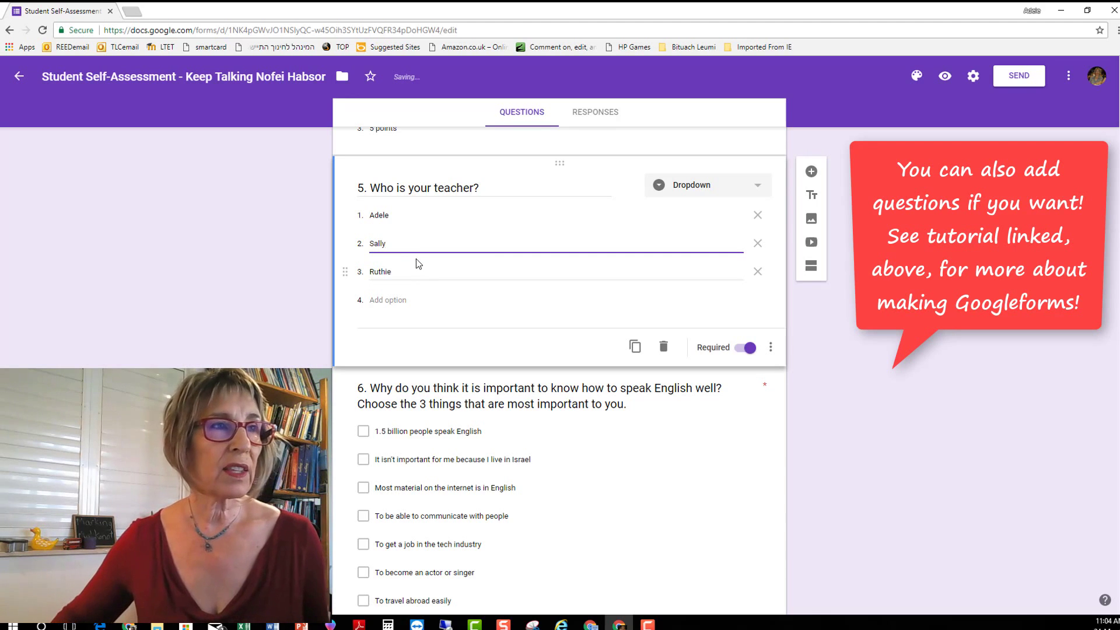
pyautogui.click(403, 267)
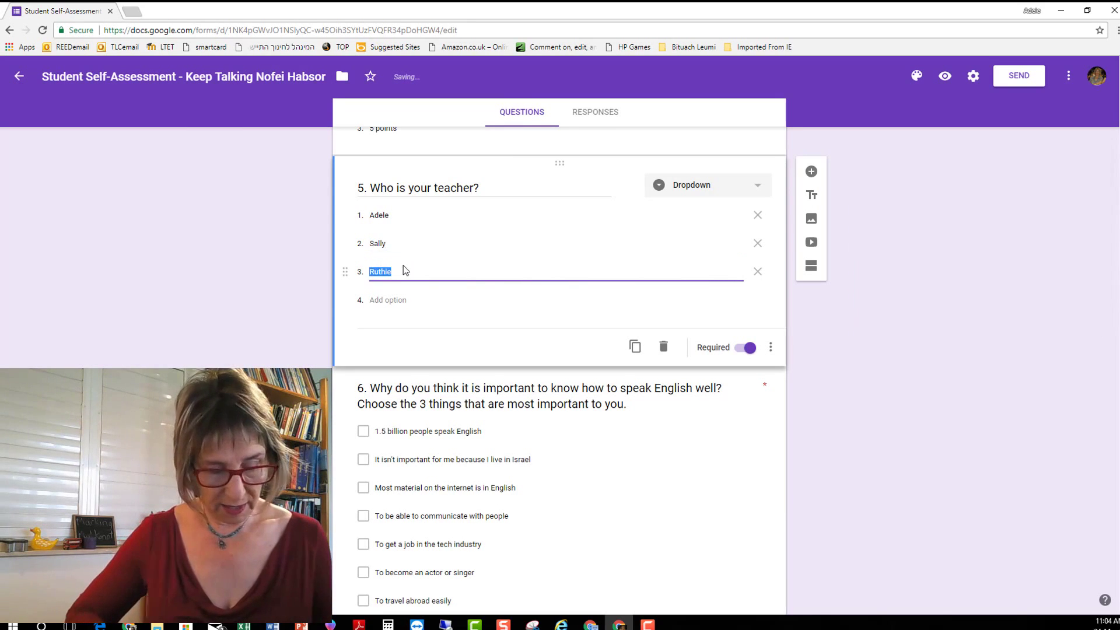
pyautogui.write('Sara')
pyautogui.scroll(-3, 524, 328)
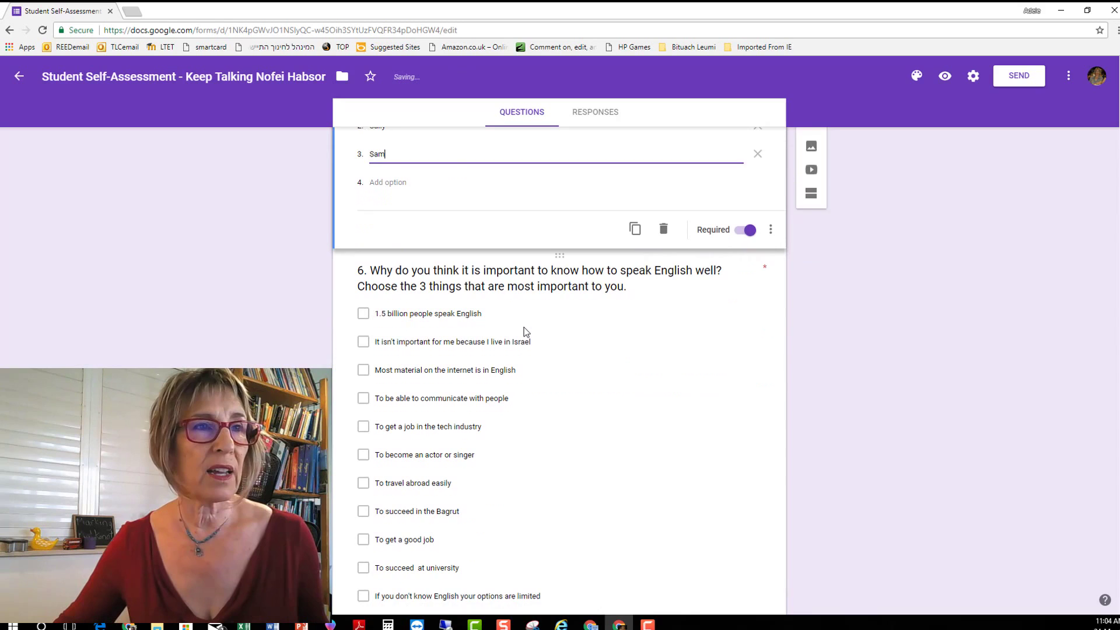
pyautogui.scroll(-1, 523, 327)
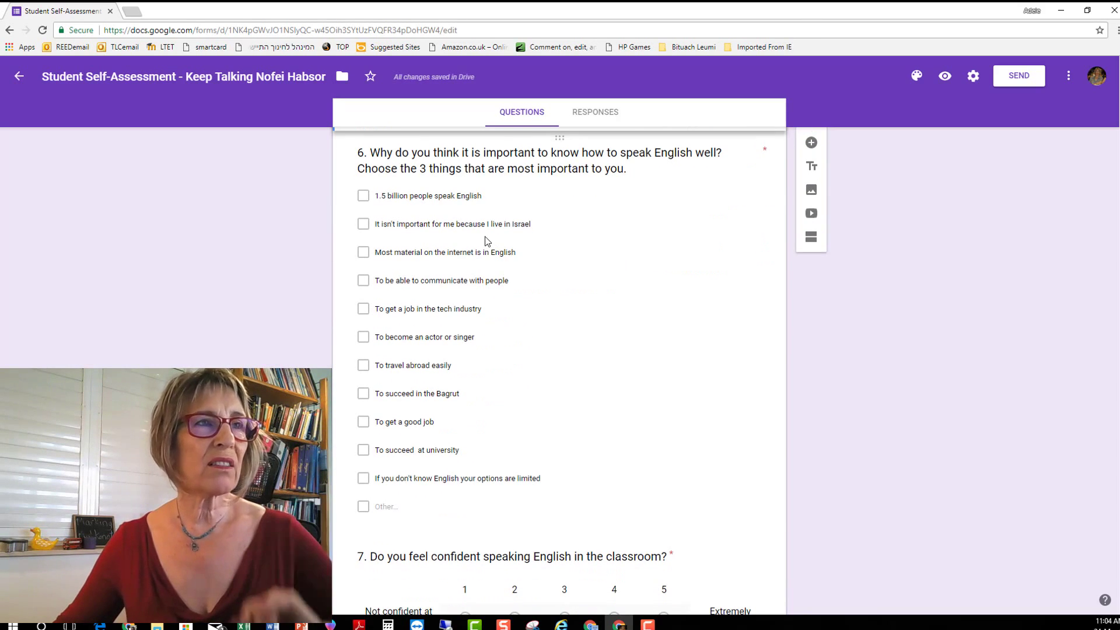
pyautogui.scroll(-6, 495, 316)
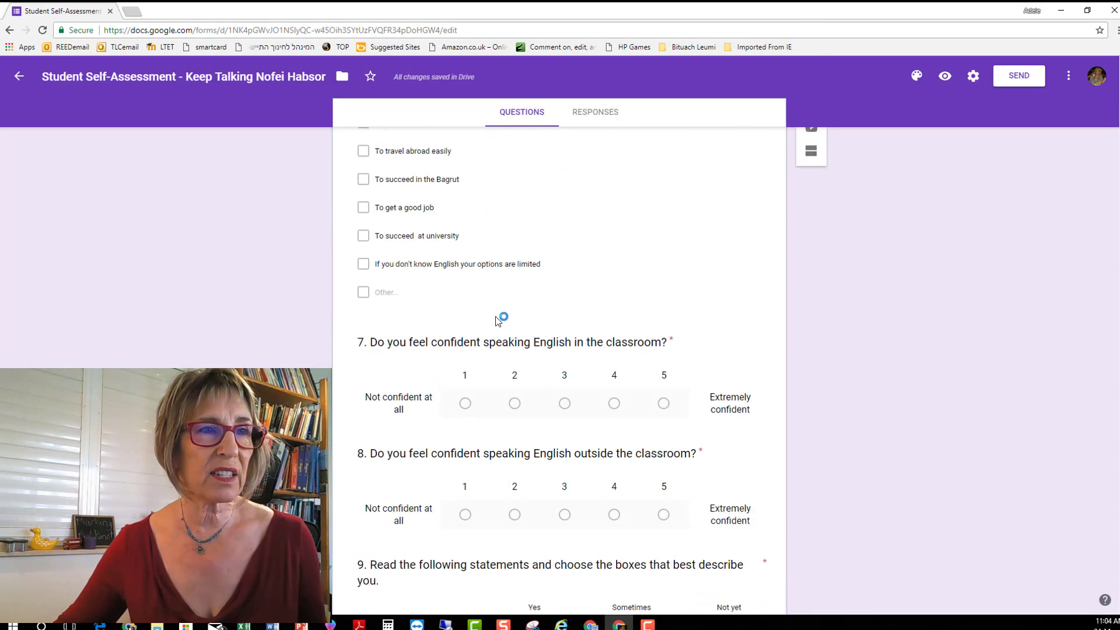
pyautogui.scroll(-7, 495, 316)
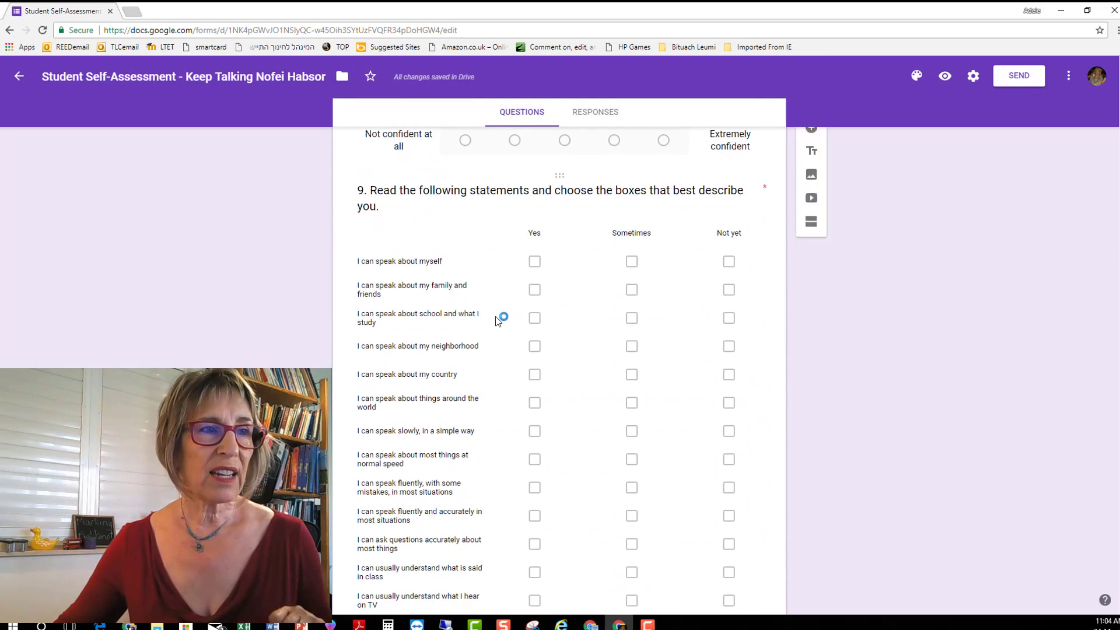
pyautogui.scroll(-6, 495, 320)
pyautogui.press('Home')
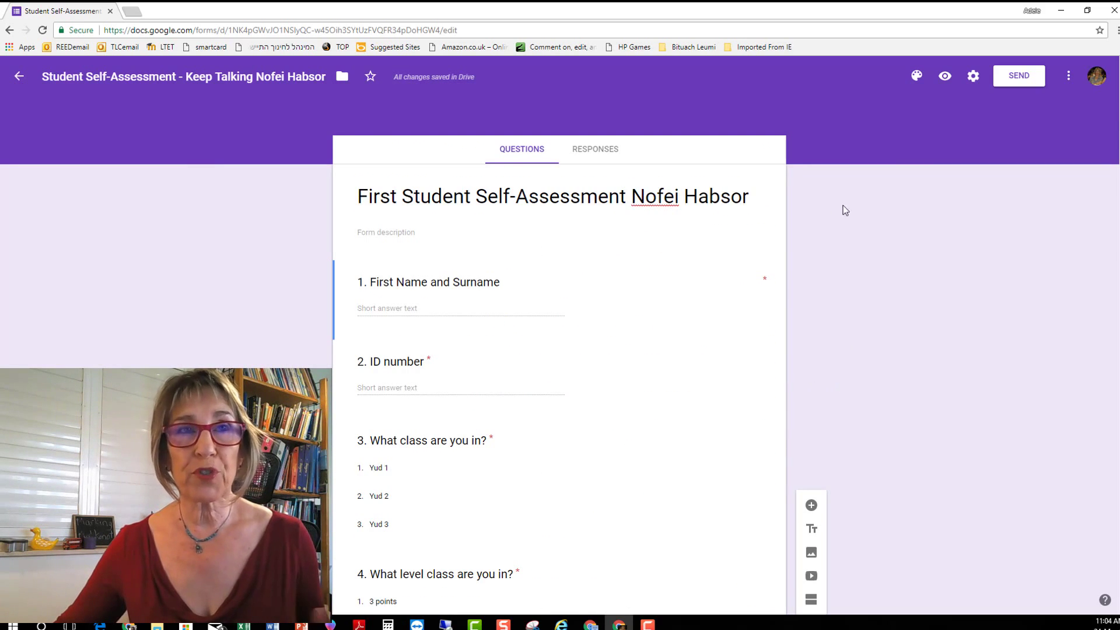
# Change the form's theme colour to pink.
pyautogui.click(917, 77)
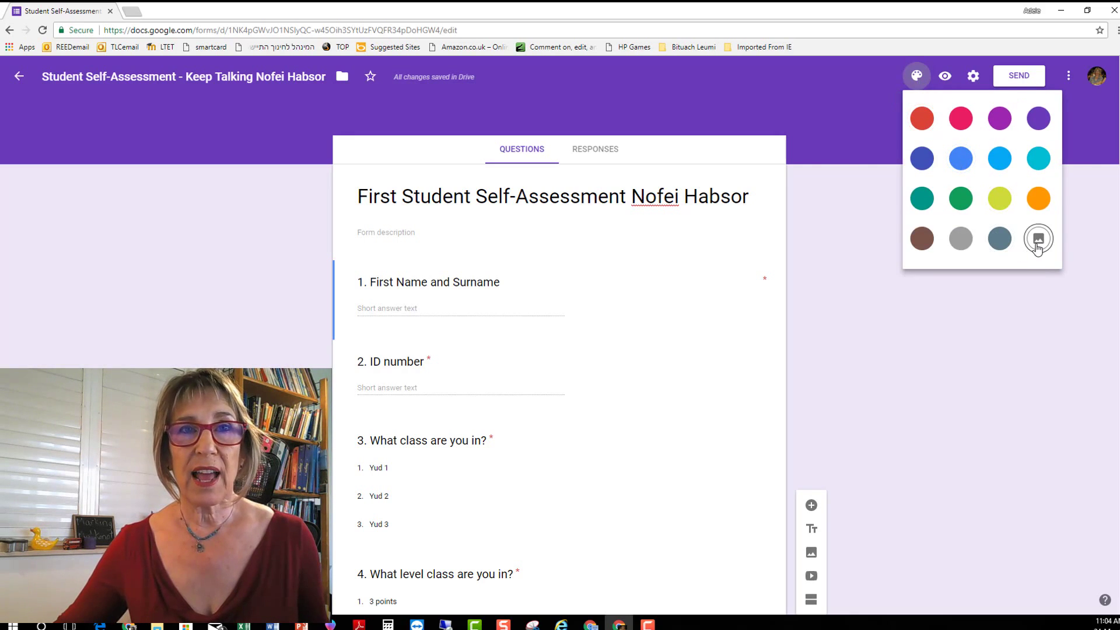
pyautogui.click(961, 118)
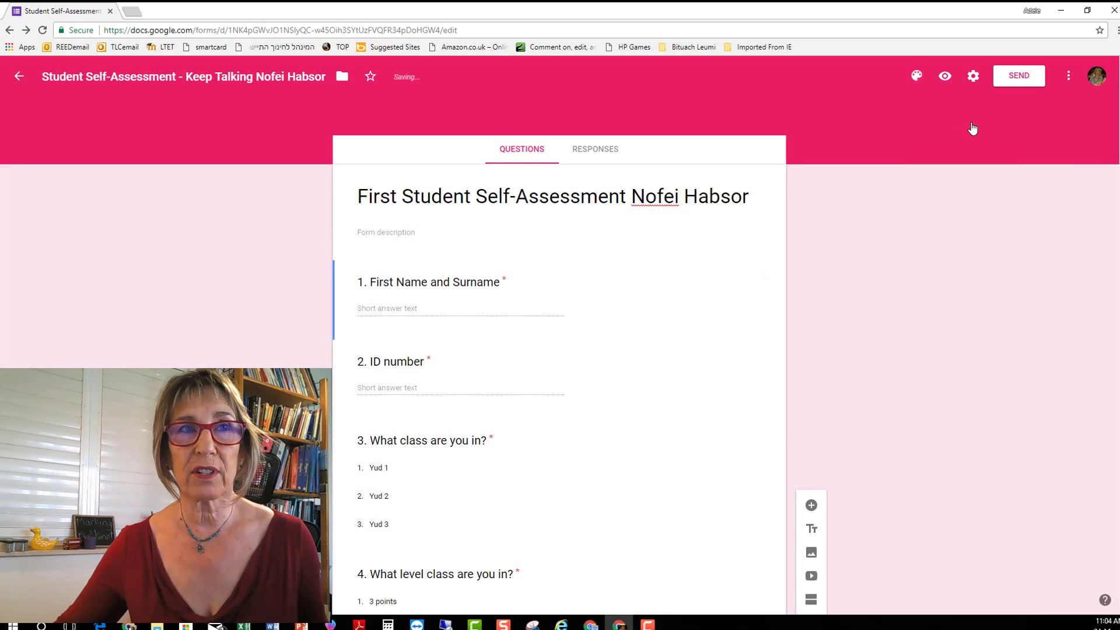
pyautogui.click(916, 77)
pyautogui.click(916, 78)
# Apply the balloons header image from the Just kids theme category.
pyautogui.click(918, 77)
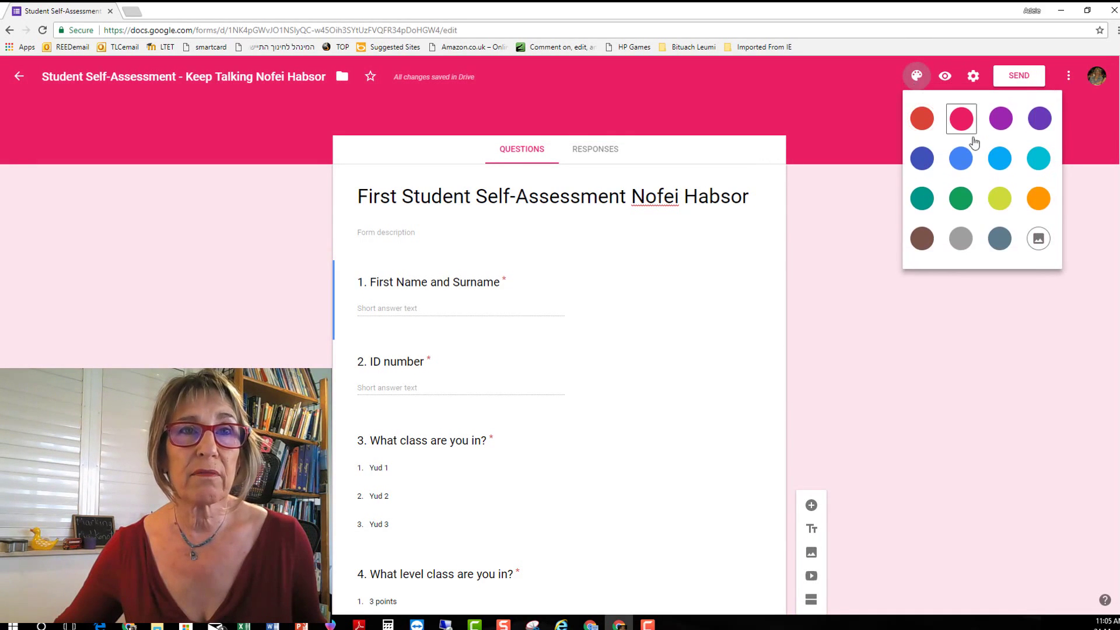
pyautogui.click(1035, 238)
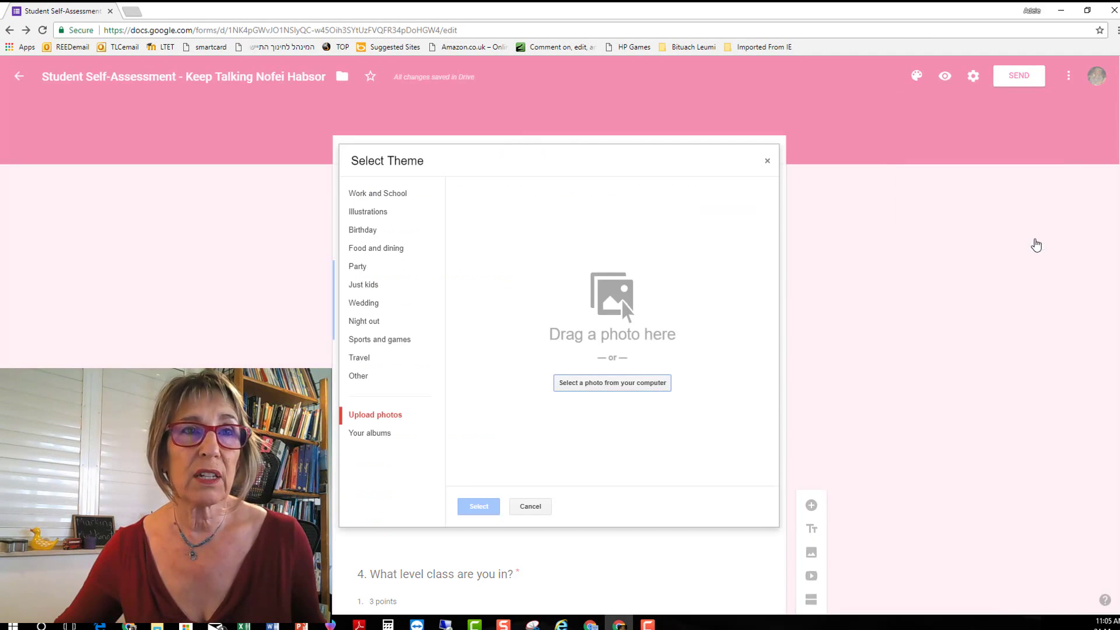
pyautogui.click(374, 290)
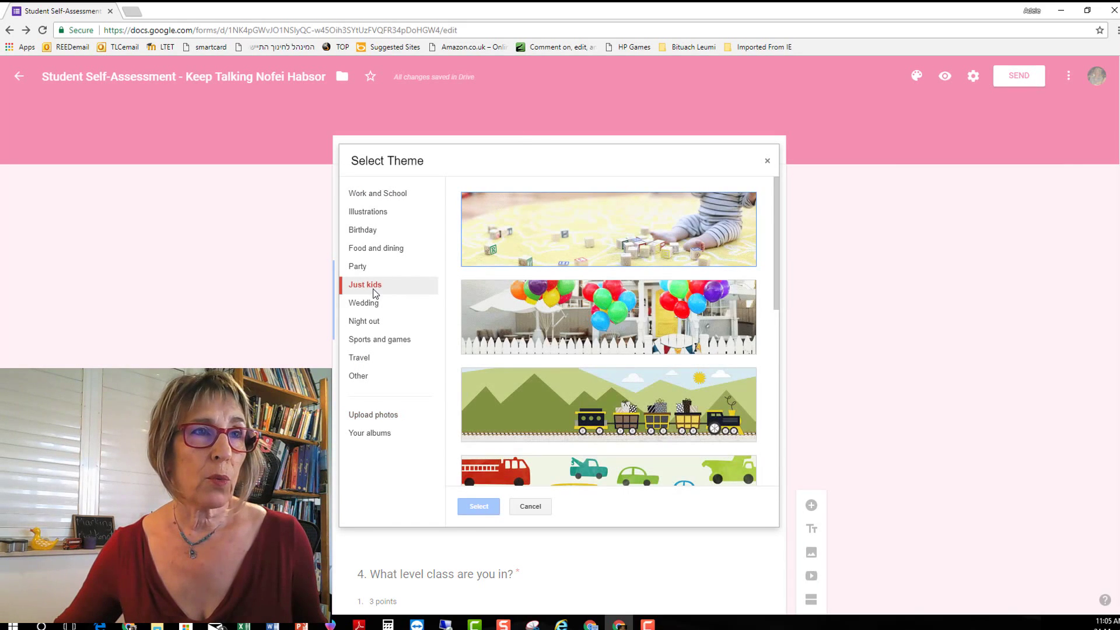
pyautogui.scroll(-3, 606, 291)
pyautogui.scroll(3, 618, 286)
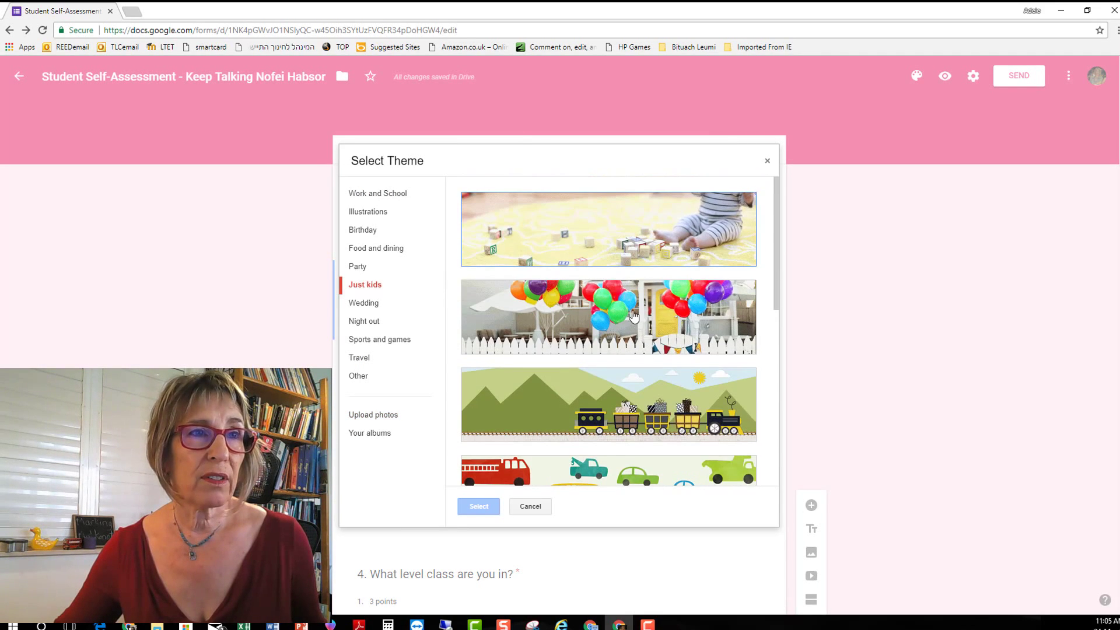
pyautogui.click(661, 319)
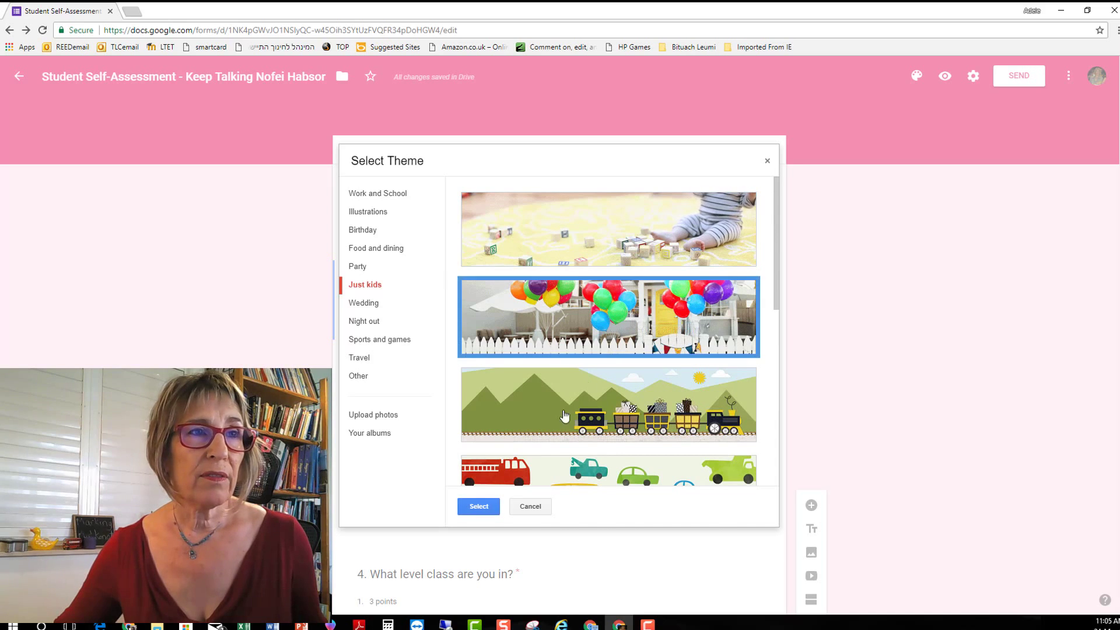
pyautogui.click(475, 507)
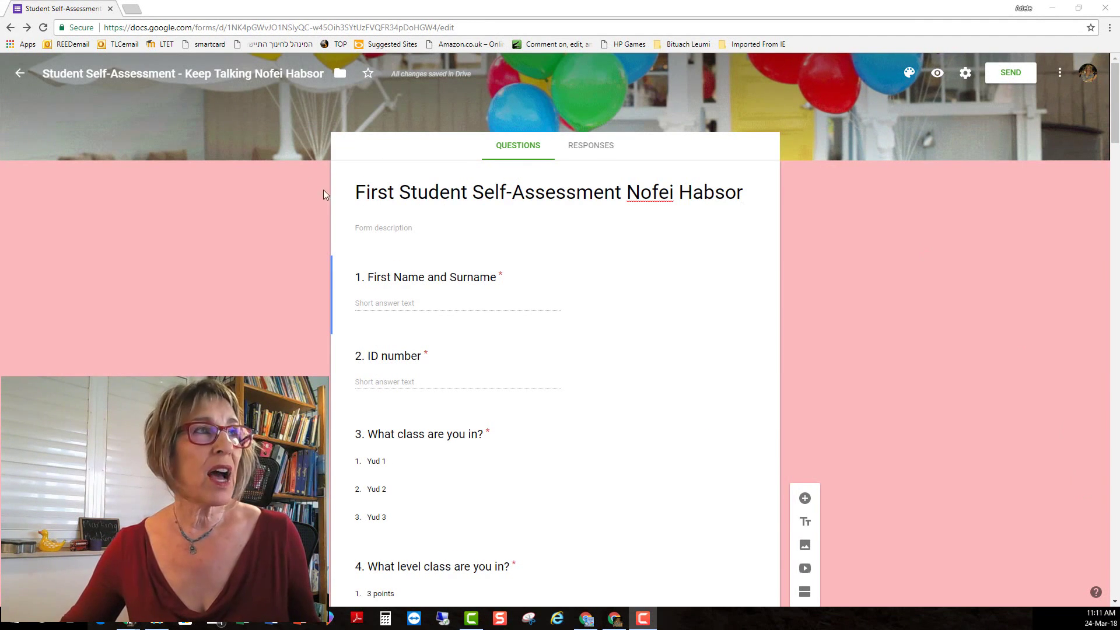
# Create a 'Googleforms for Course' folder in My Drive and move the form into it.
pyautogui.click(340, 74)
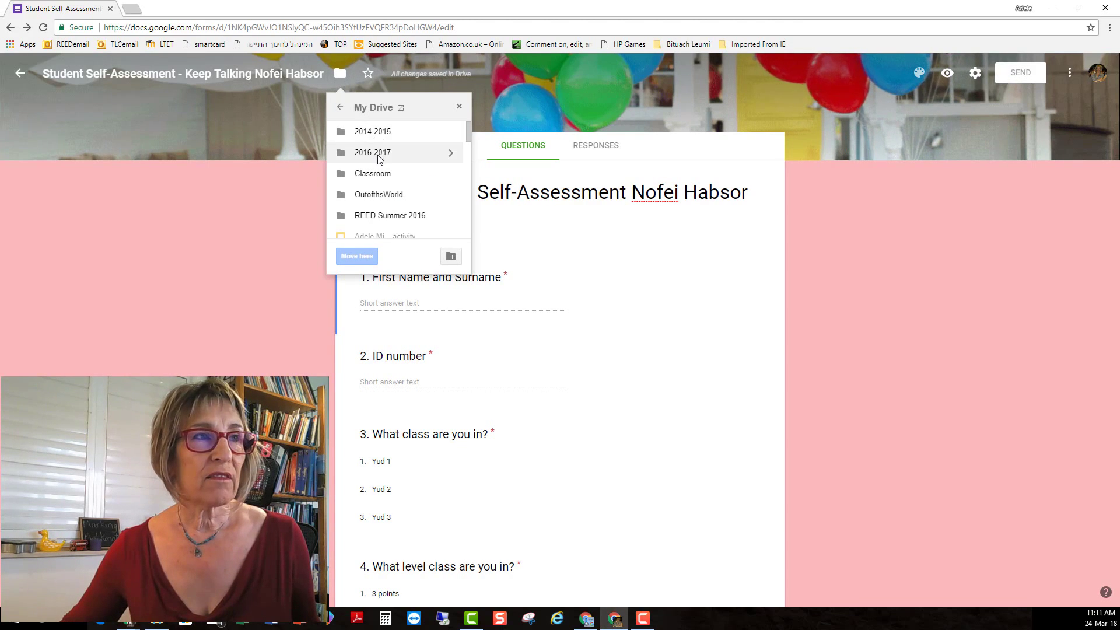
pyautogui.scroll(-1, 391, 211)
pyautogui.scroll(1, 411, 216)
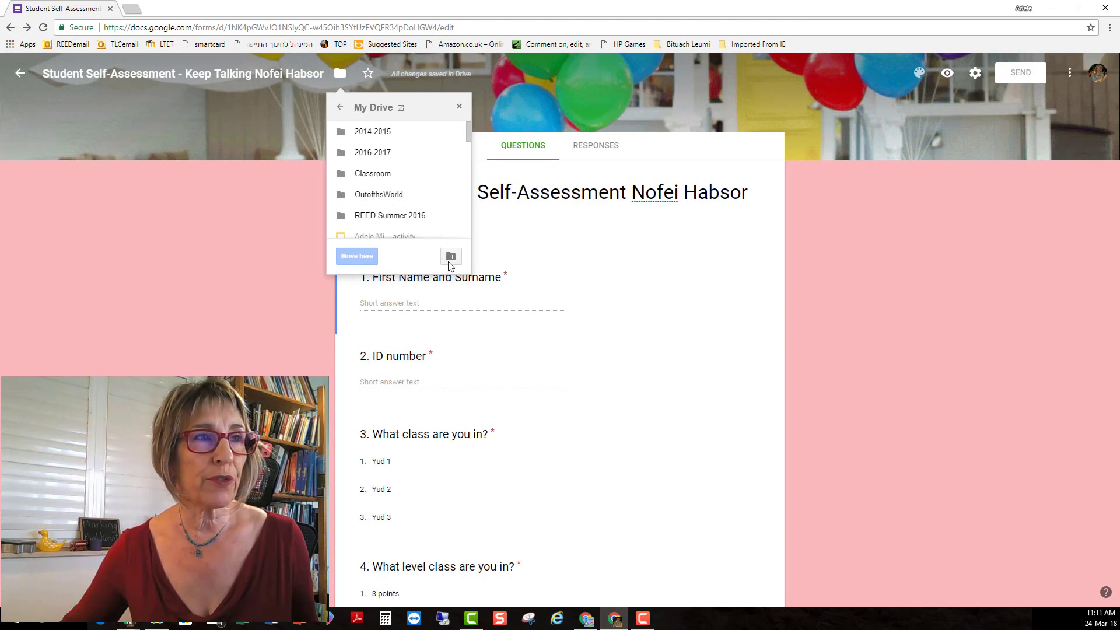
pyautogui.click(451, 257)
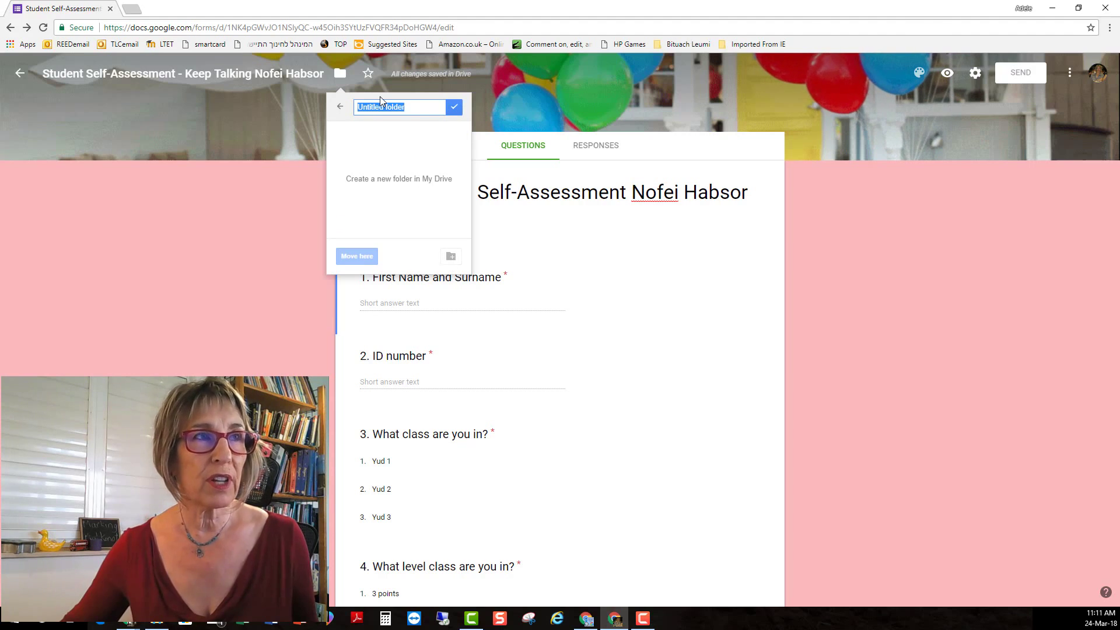
pyautogui.write('Googleforms')
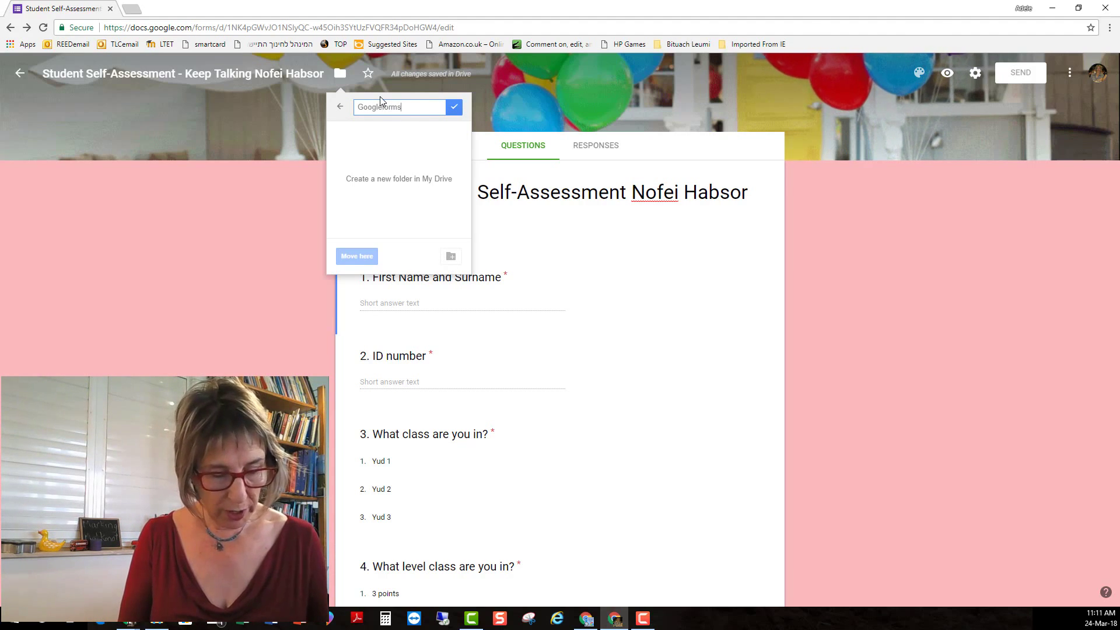
pyautogui.write('Course')
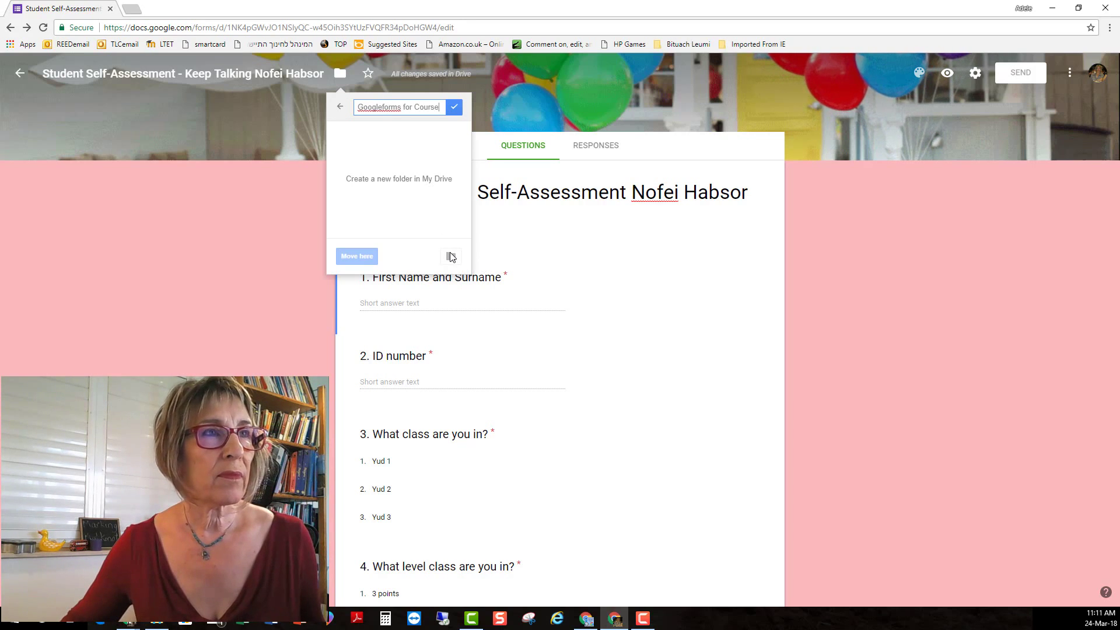
pyautogui.click(454, 106)
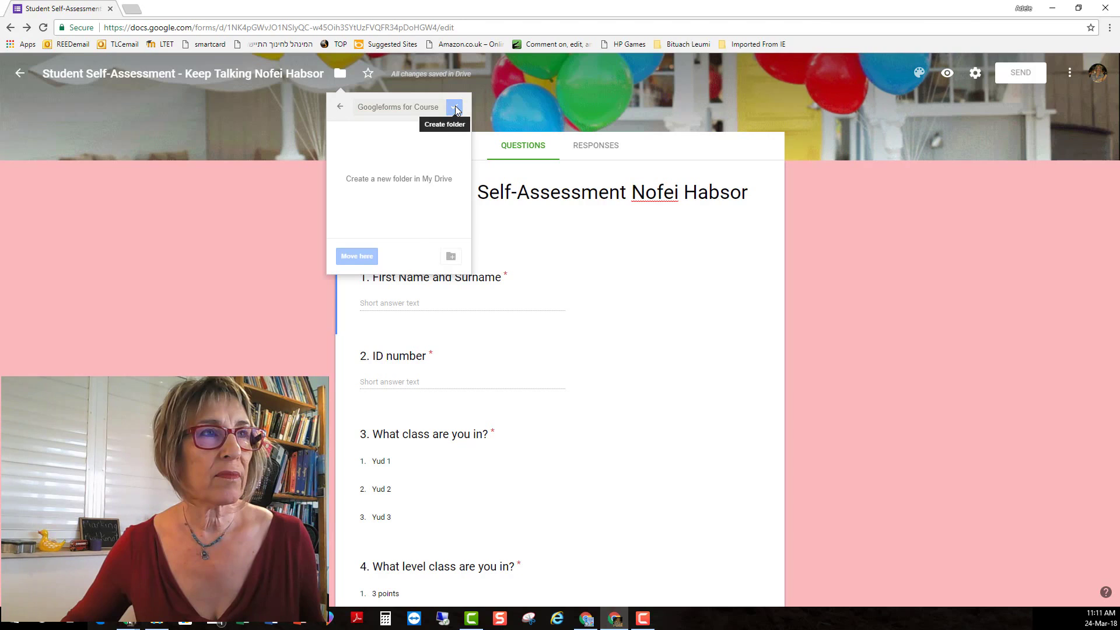
pyautogui.click(368, 254)
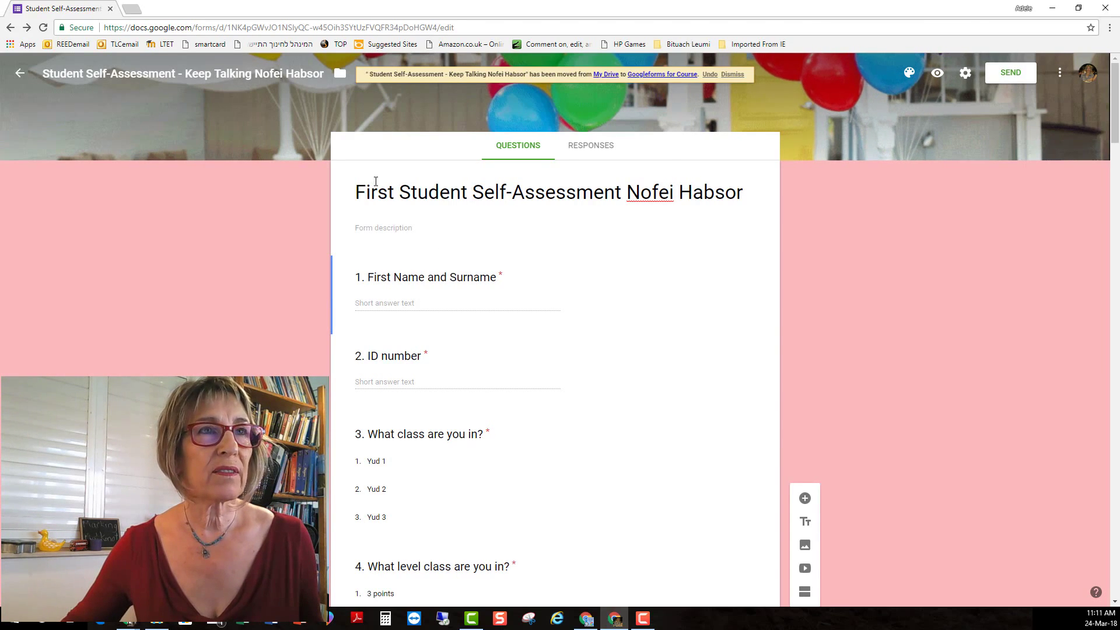
# Open My Drive in a new tab and open the Googleforms for Course folder.
pyautogui.click(610, 75)
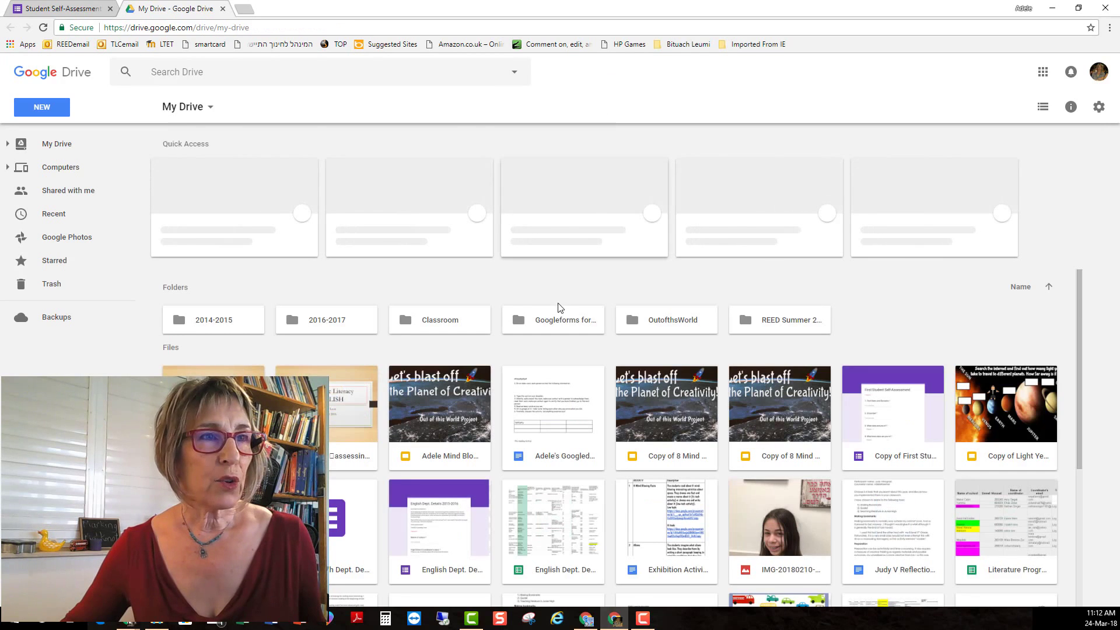
pyautogui.click(547, 321)
pyautogui.doubleClick(547, 320)
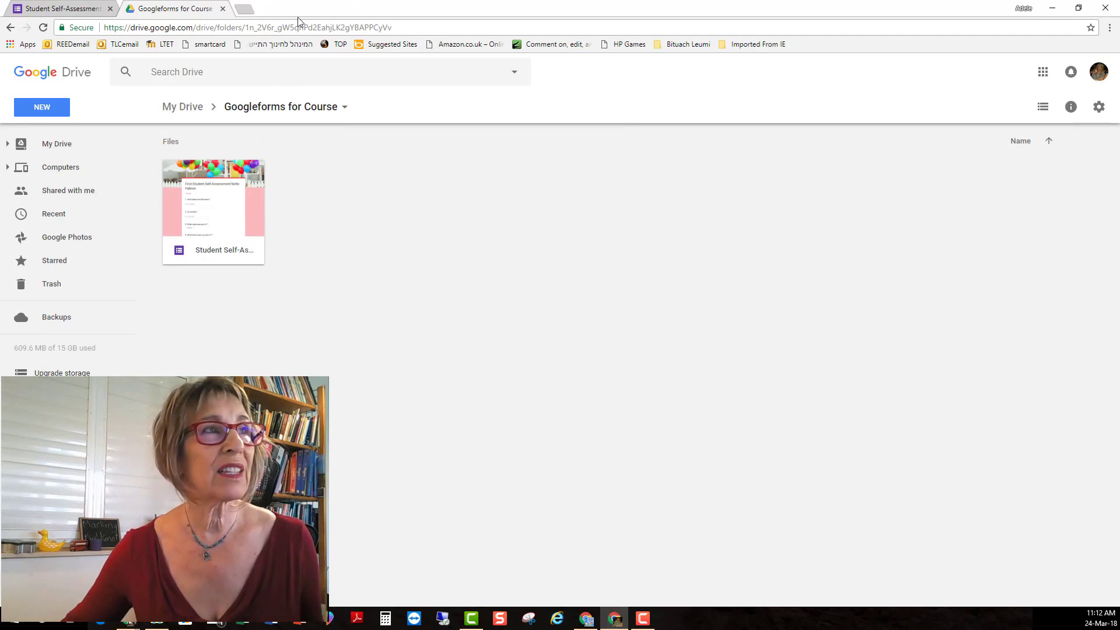
# From the form's Responses tab, create a new linked responses spreadsheet.
pyautogui.click(67, 10)
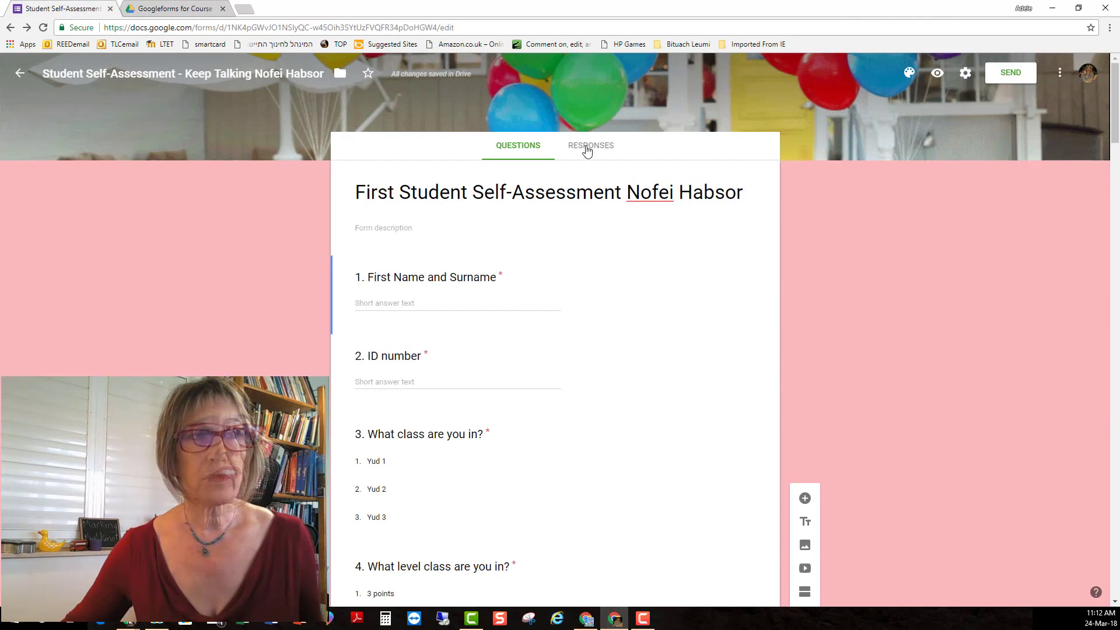
pyautogui.click(589, 147)
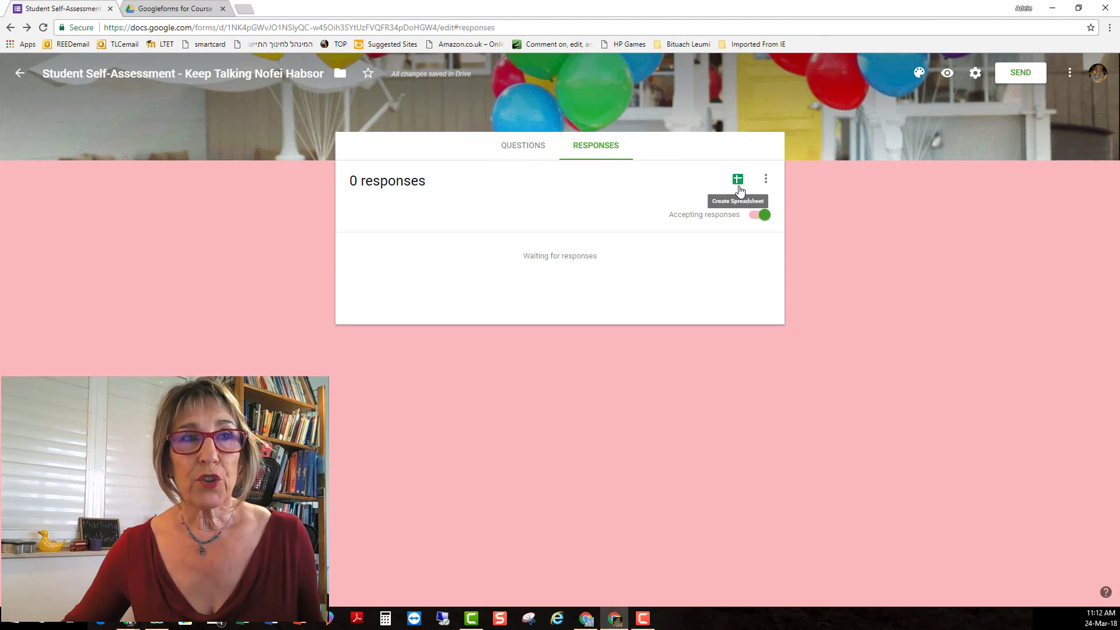
pyautogui.click(738, 180)
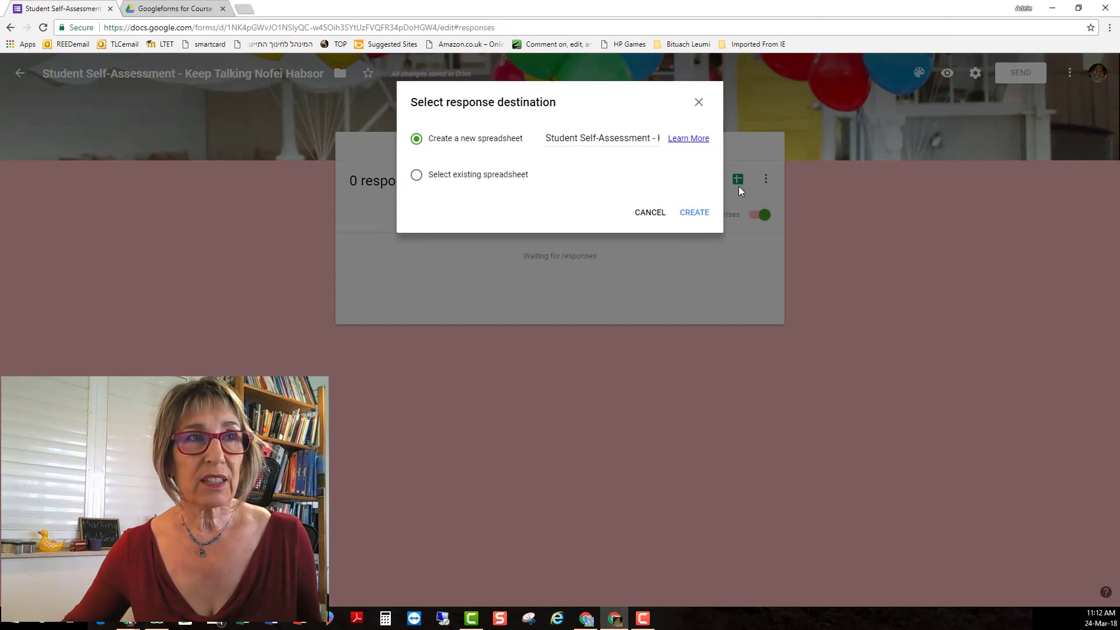
pyautogui.click(694, 212)
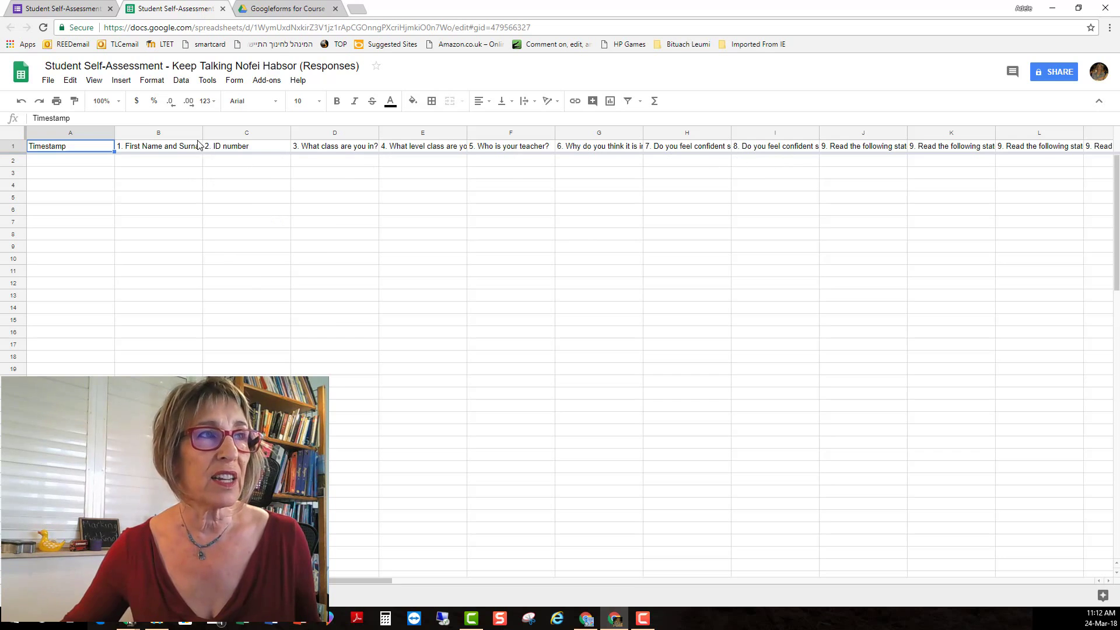
# Return from the new responses spreadsheet to the form's Responses page.
pyautogui.hotkey('ctrl', 'shift', 'Tab')
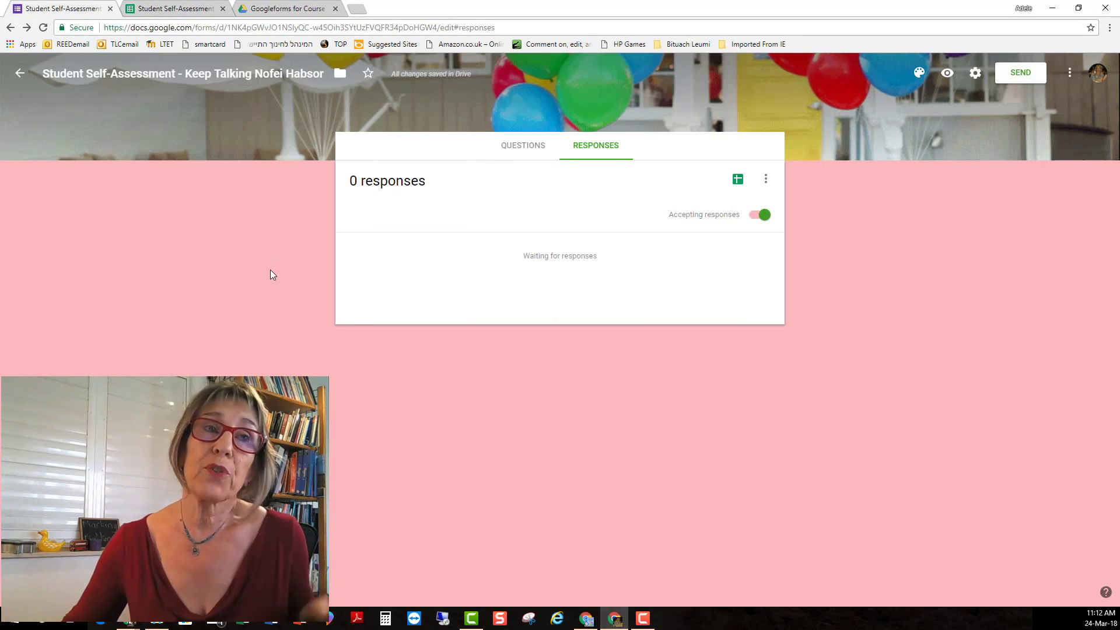
# Switch to the form's Questions page, then look at Responses once more.
pyautogui.click(521, 147)
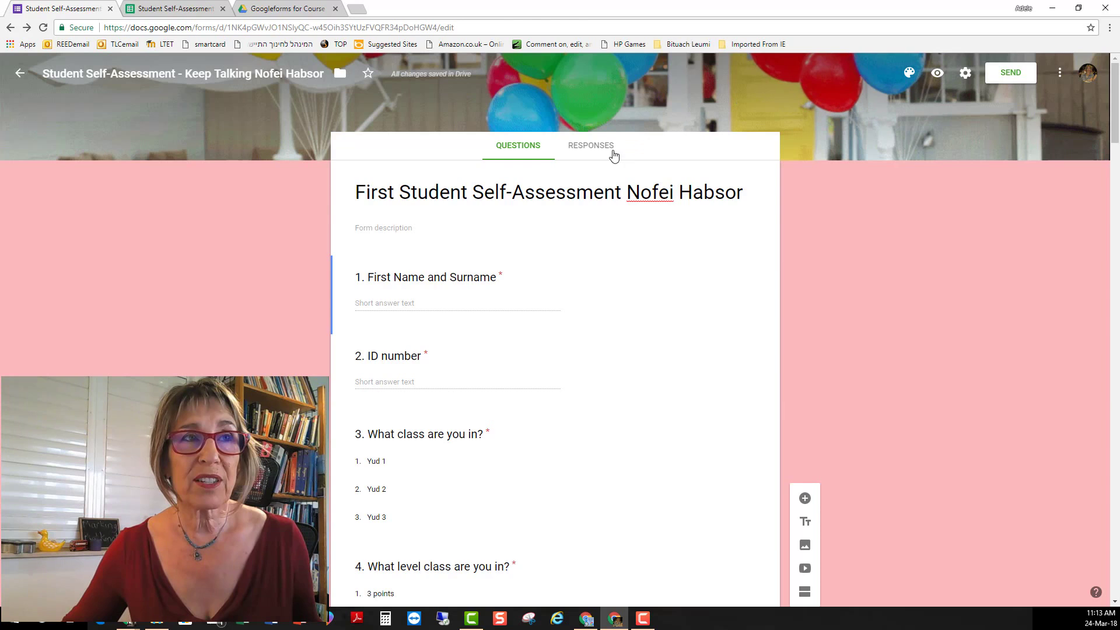
pyautogui.click(580, 154)
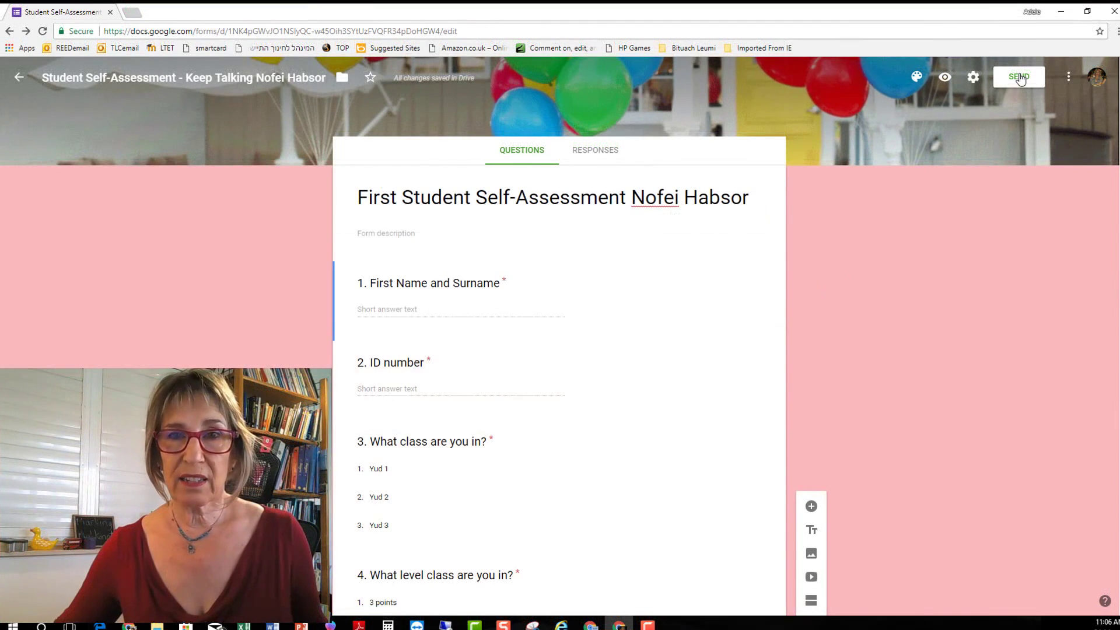
# Copy the form's shareable link from the Send form dialog's link view, then close the dialog.
pyautogui.click(1019, 77)
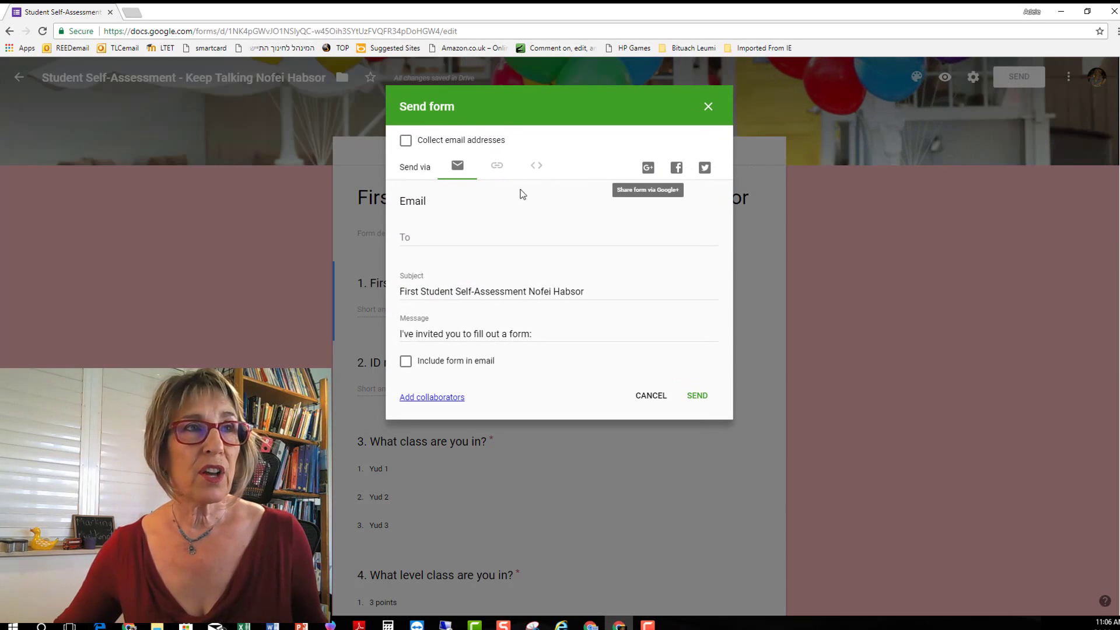
pyautogui.click(495, 169)
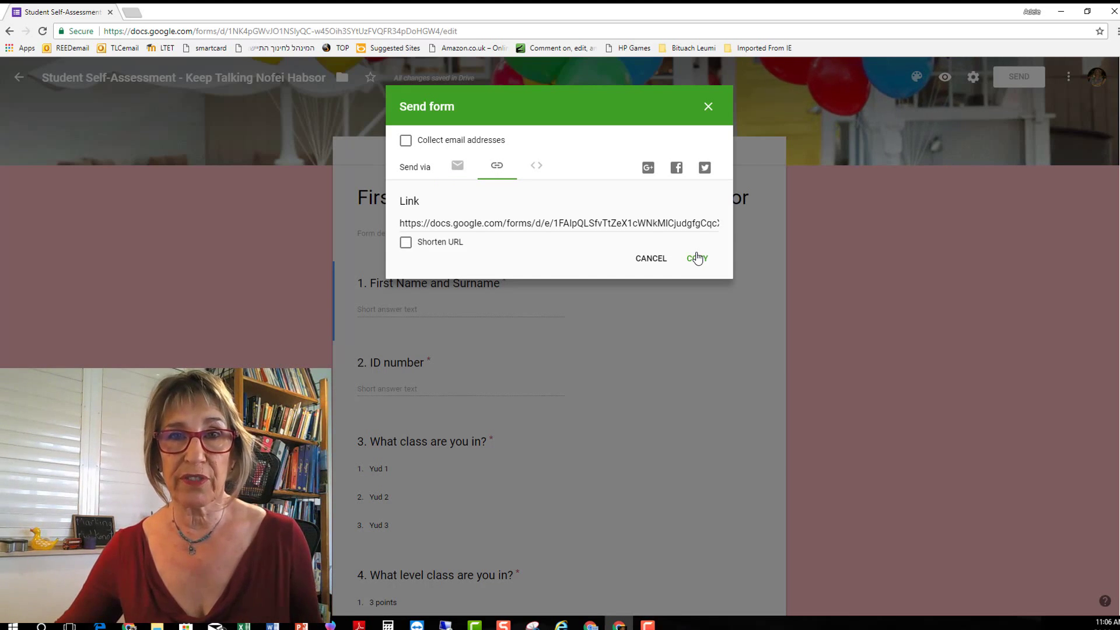
pyautogui.click(708, 106)
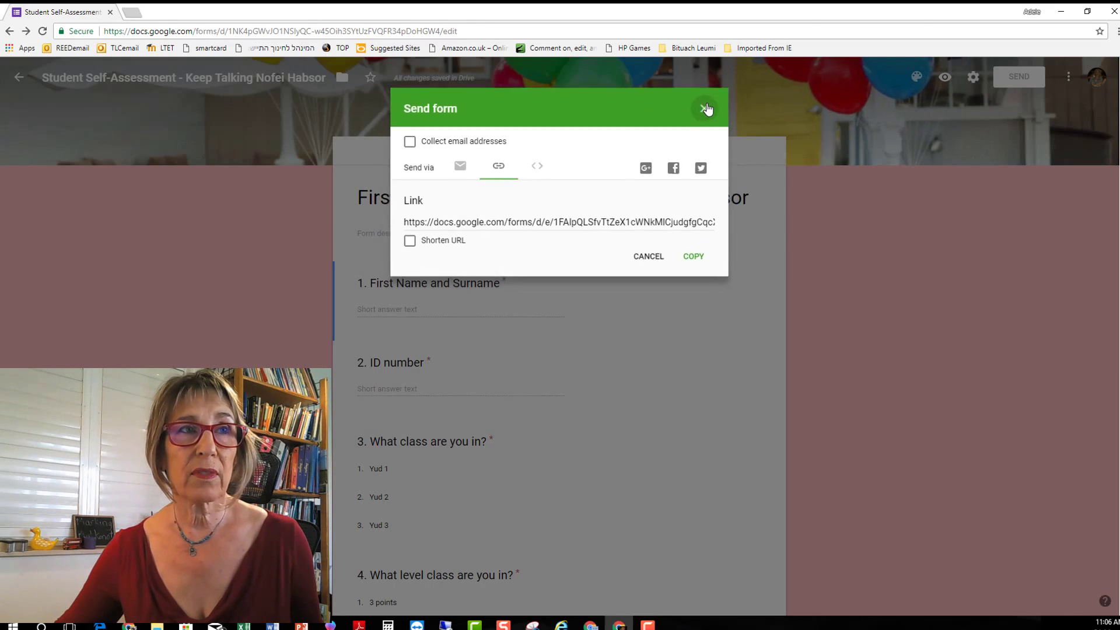
pyautogui.scroll(-3, 710, 302)
pyautogui.scroll(3, 710, 302)
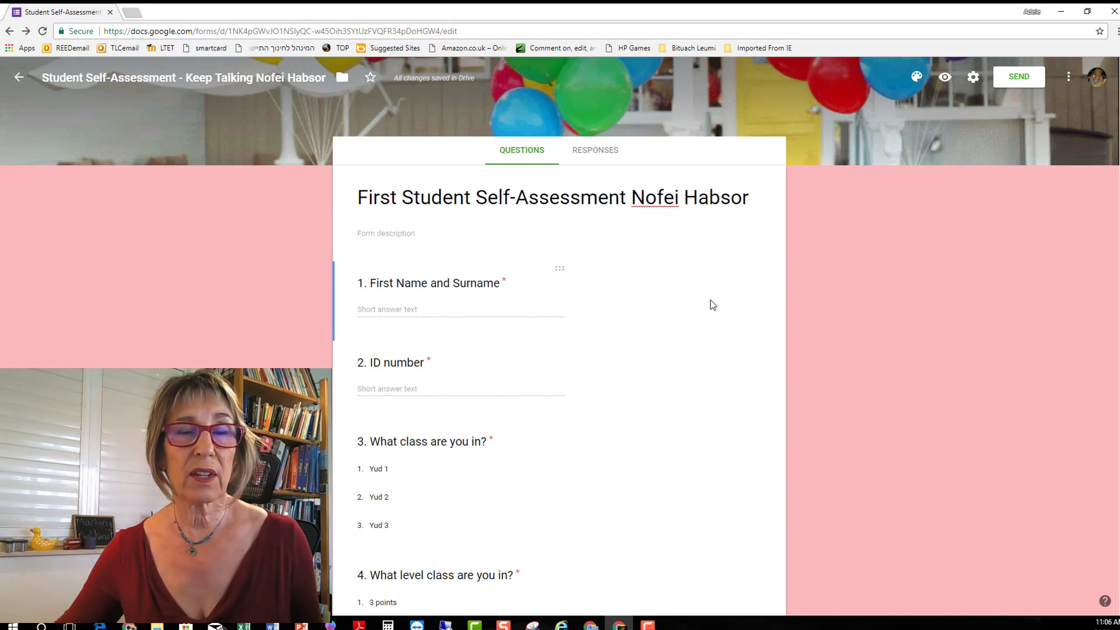